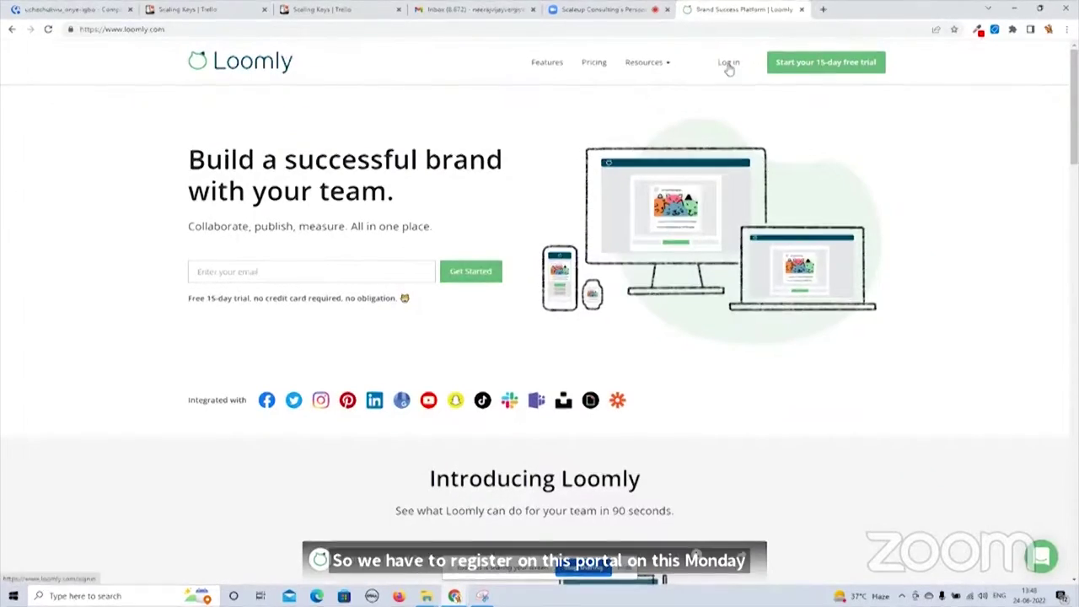
# Sign in to Loomly using the saved email address and the account password.
pyautogui.click(729, 64)
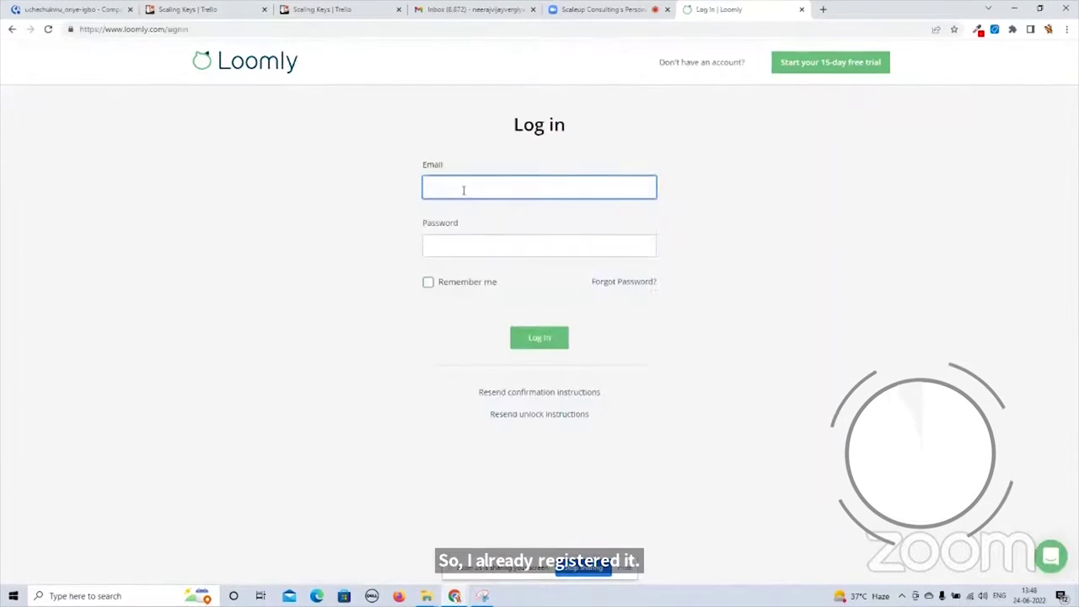
pyautogui.click(463, 186)
pyautogui.click(485, 214)
pyautogui.click(483, 243)
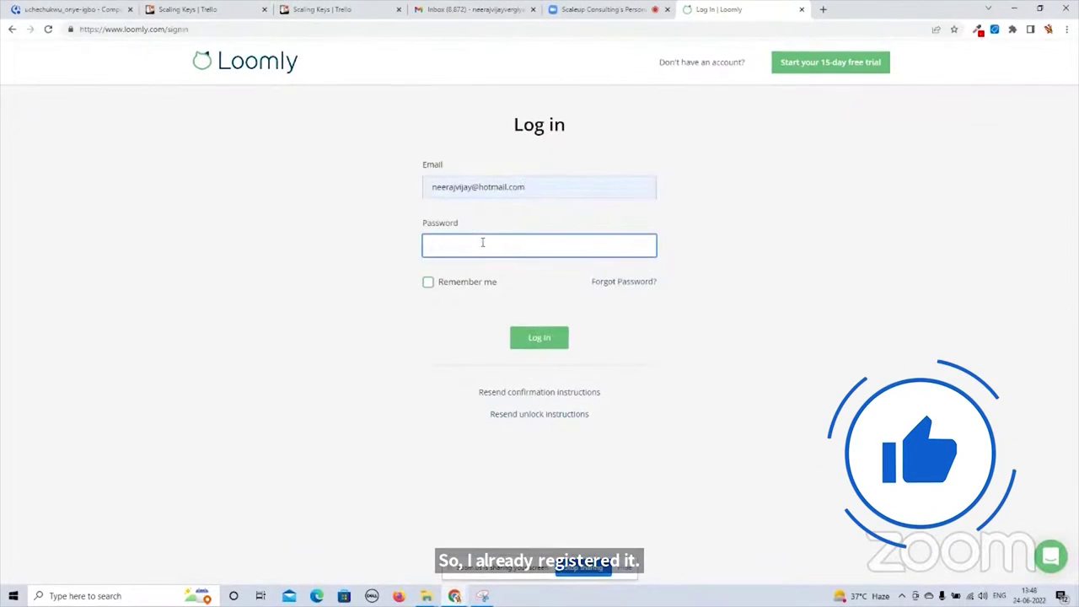
pyautogui.write('password')
pyautogui.click(542, 336)
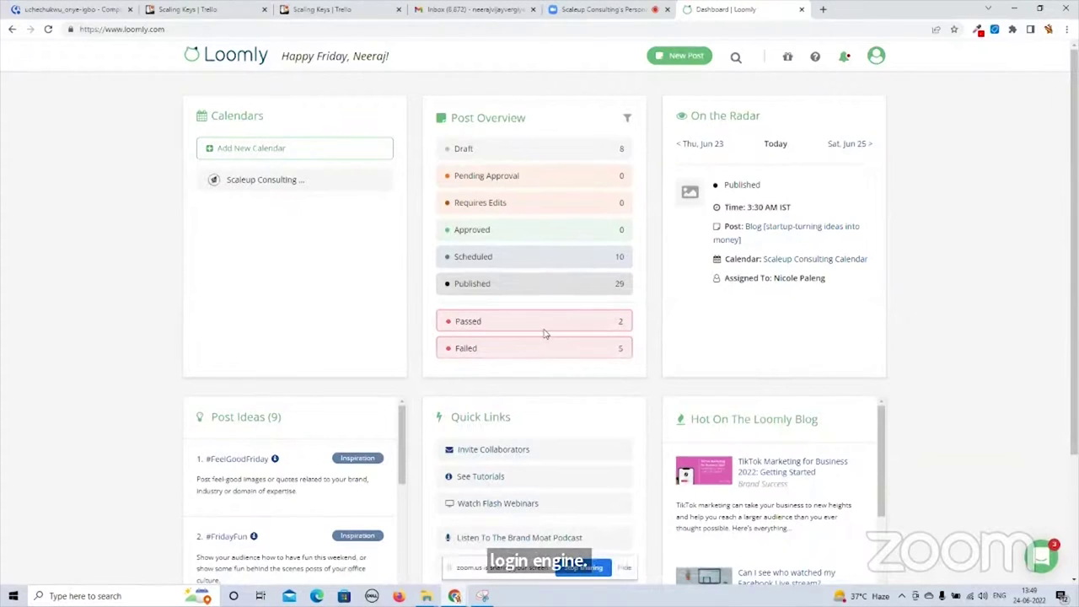
# Open the Scaleup Consulting calendar and show the calendar switcher list.
pyautogui.click(278, 182)
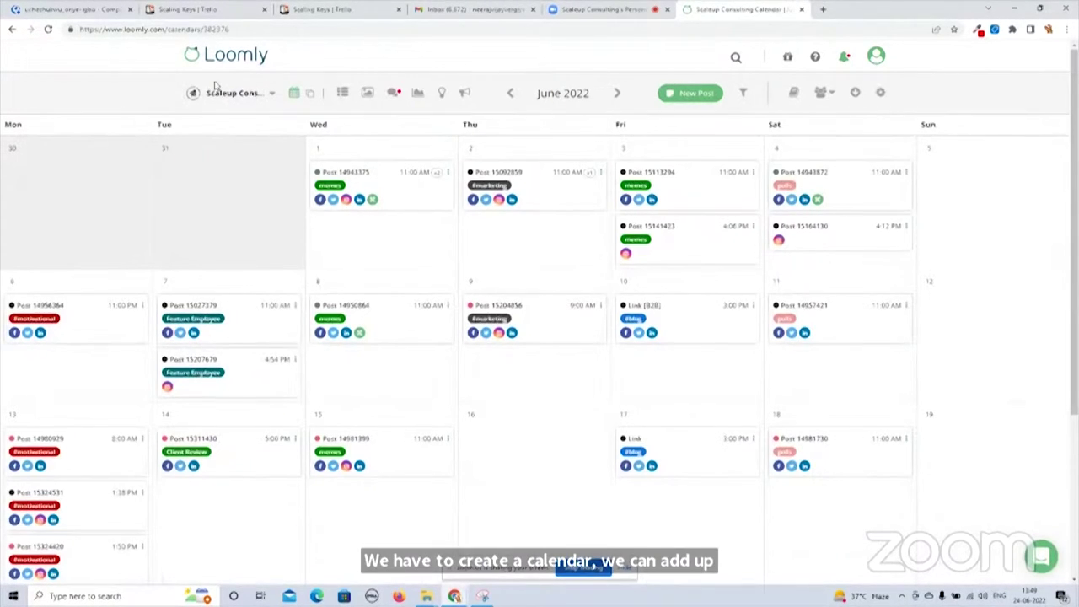
pyautogui.click(220, 92)
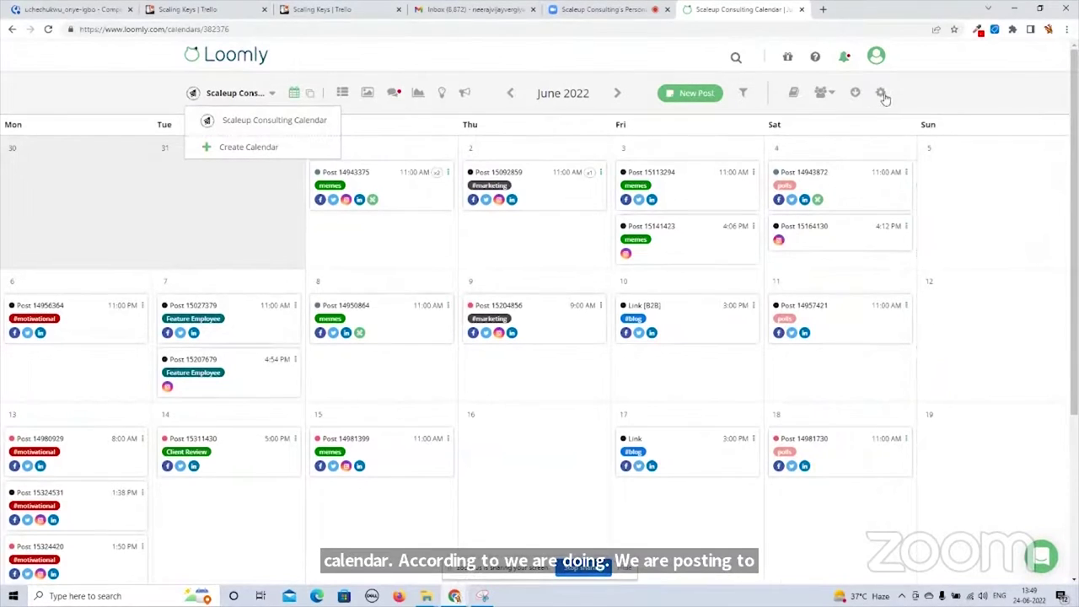
# Open Scaleup Consulting's Calendar Settings and scroll through the Options tab.
pyautogui.click(880, 94)
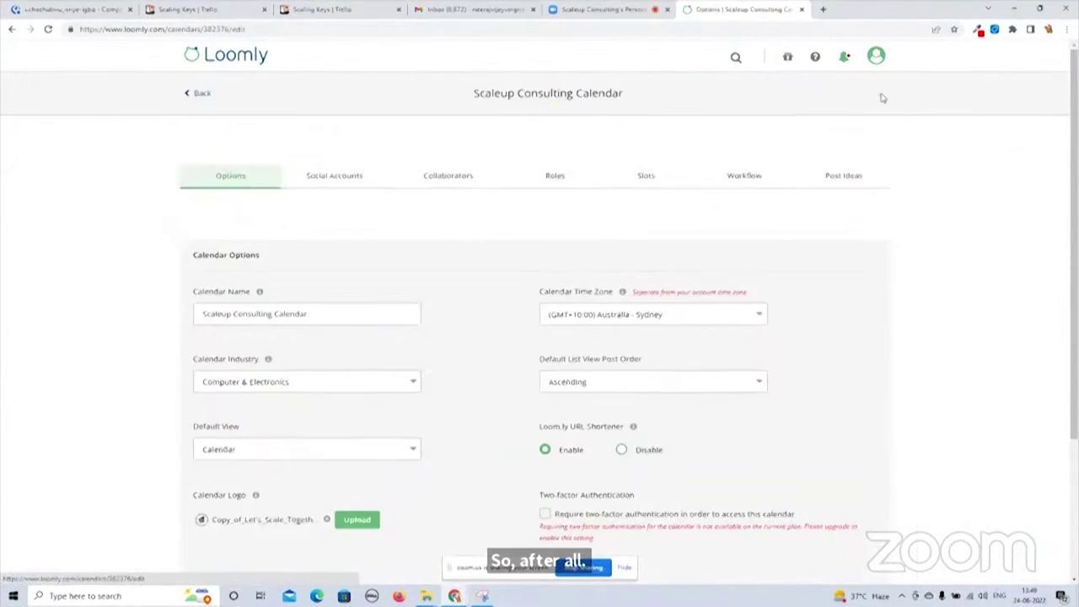
pyautogui.scroll(-1, 367, 266)
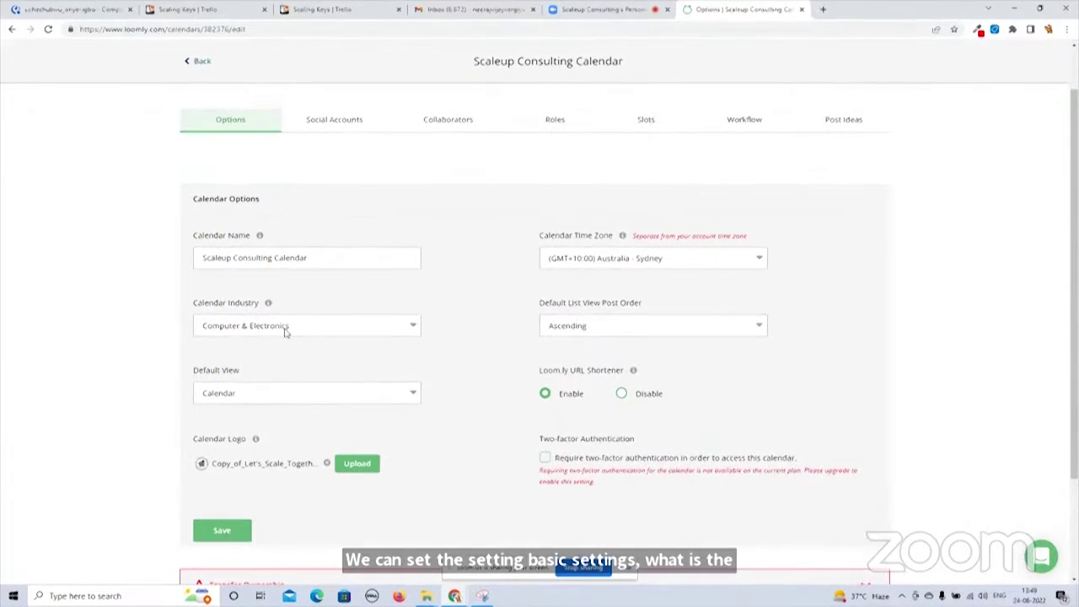
pyautogui.scroll(-1, 279, 335)
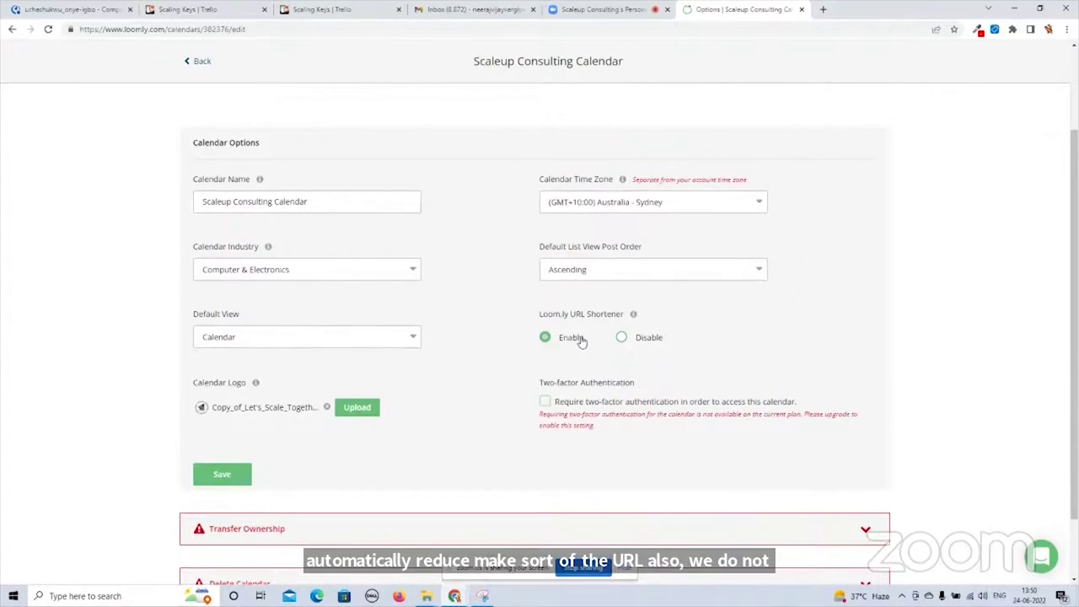
pyautogui.scroll(2, 583, 342)
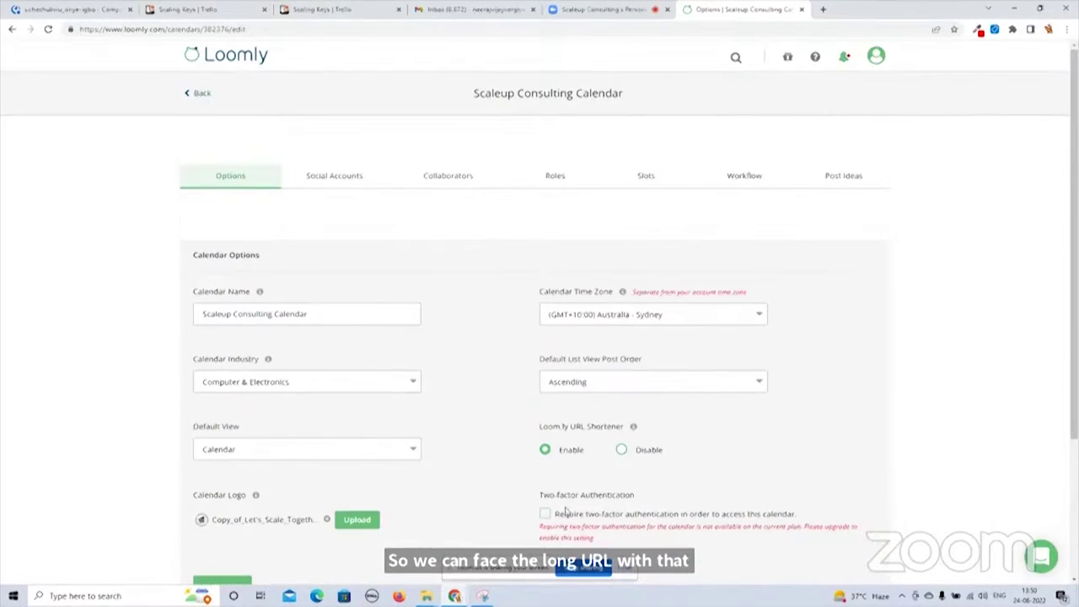
# Open the Social Accounts tab, start a Snapchat connection, then abandon it.
pyautogui.click(354, 182)
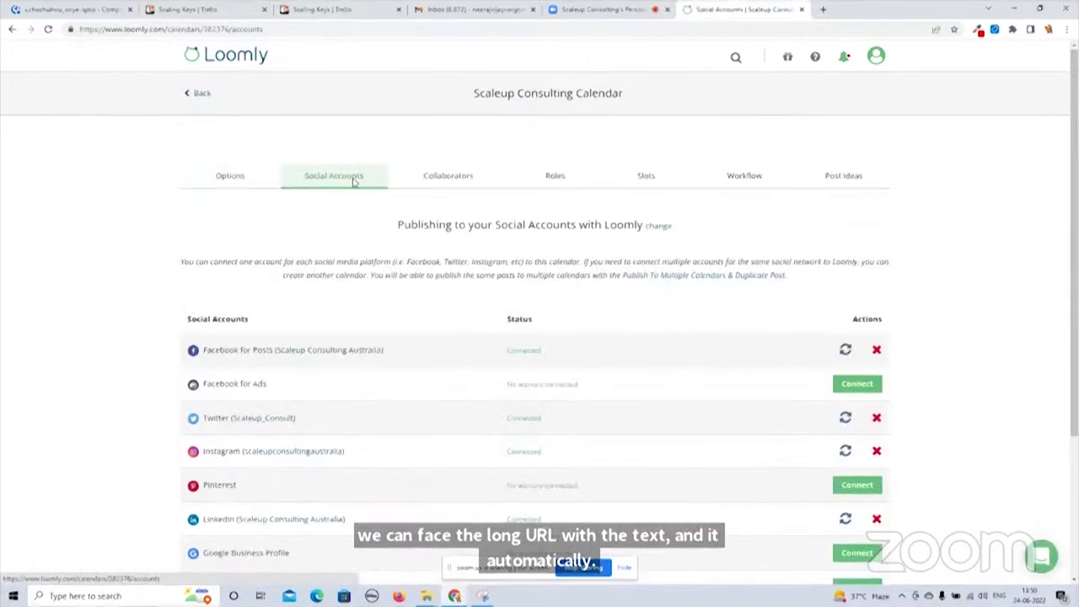
pyautogui.scroll(-2, 421, 219)
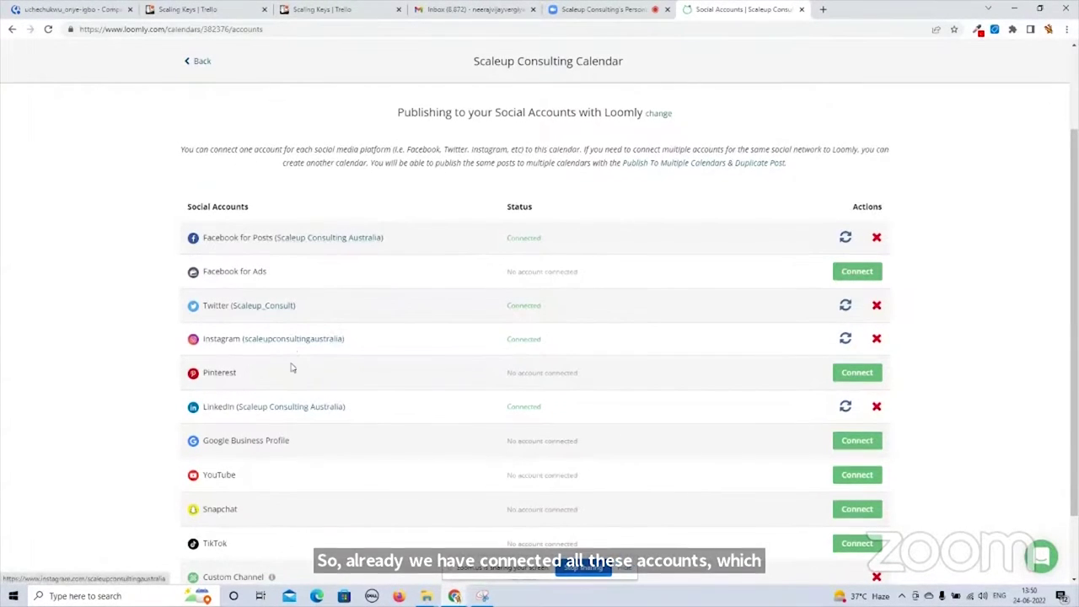
pyautogui.scroll(-1, 320, 430)
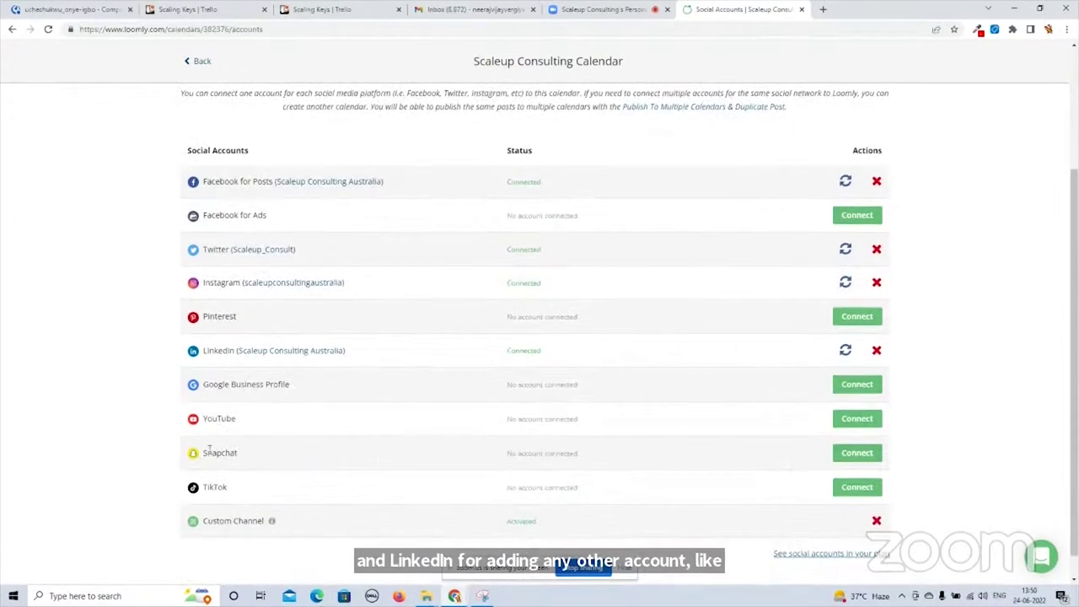
pyautogui.click(857, 454)
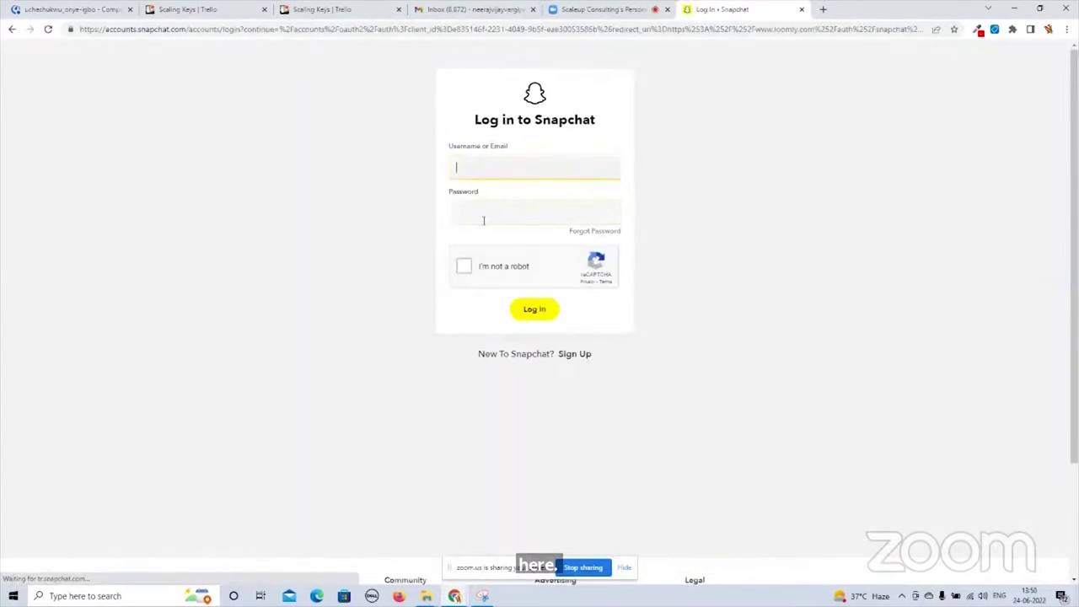
pyautogui.click(483, 220)
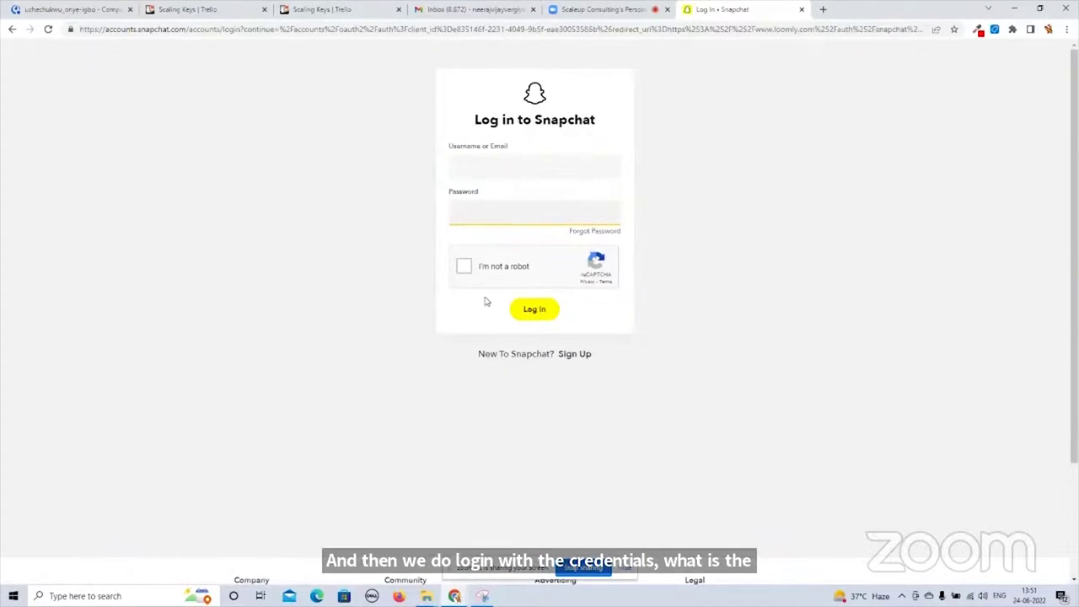
pyautogui.click(11, 30)
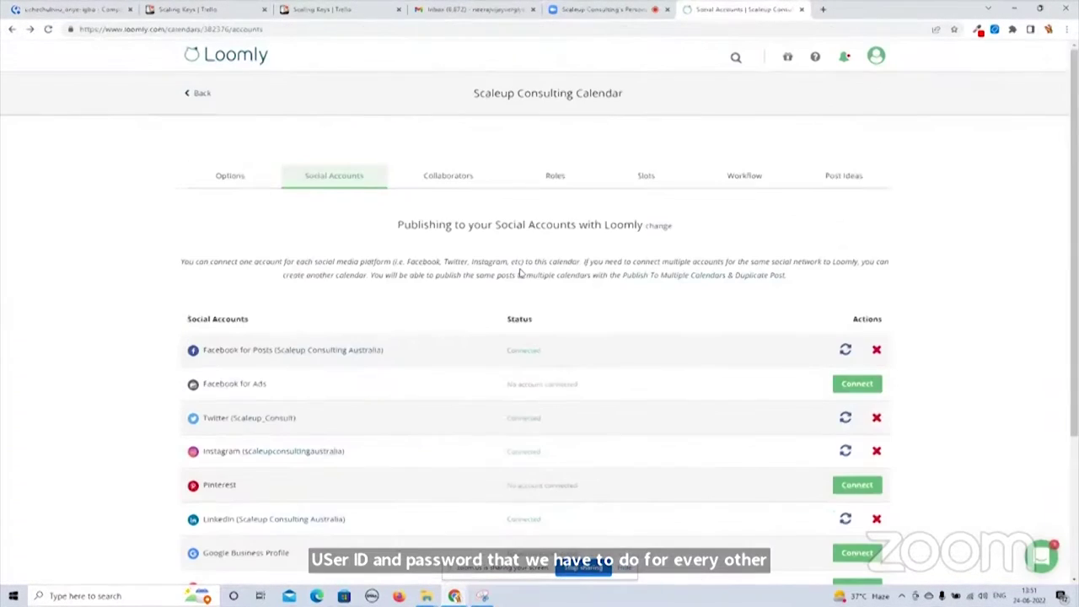
# Scroll the social accounts list and highlight the Custom Channel label.
pyautogui.scroll(-2, 519, 272)
pyautogui.scroll(-1, 520, 272)
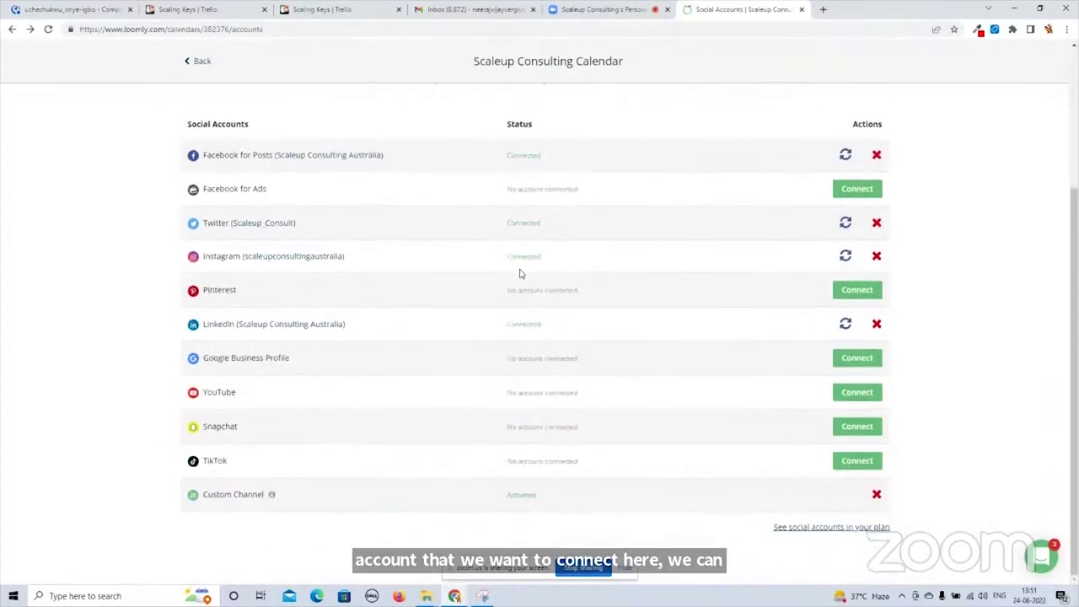
pyautogui.scroll(2, 520, 270)
pyautogui.scroll(-2, 521, 261)
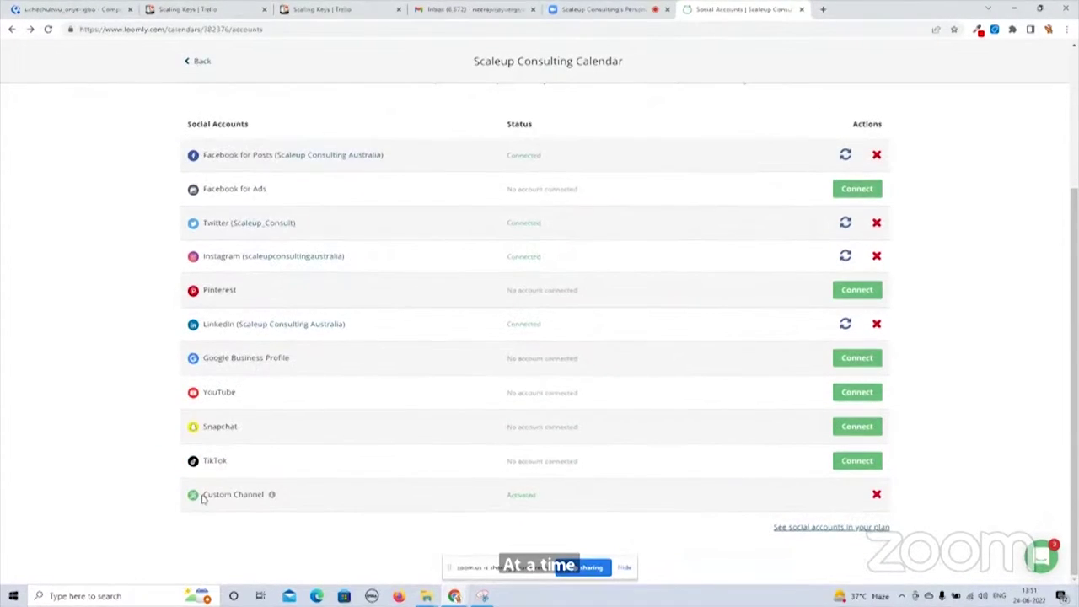
pyautogui.moveTo(202, 498); pyautogui.dragTo(316, 499)
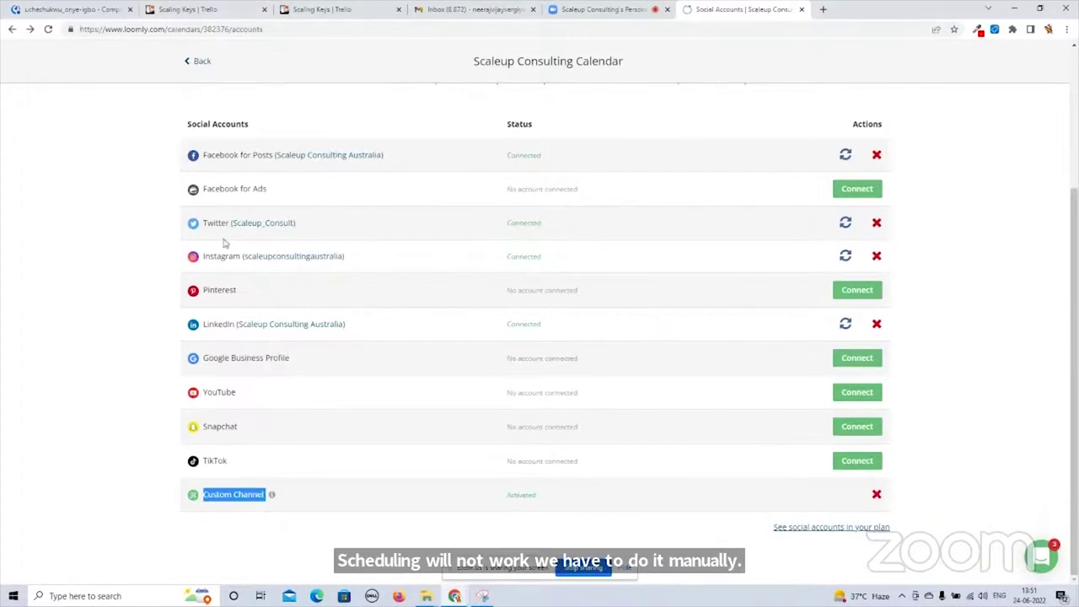
# Review the Collaborators table, glance at Roles, and return to the collaborators list.
pyautogui.scroll(3, 236, 149)
pyautogui.click(451, 176)
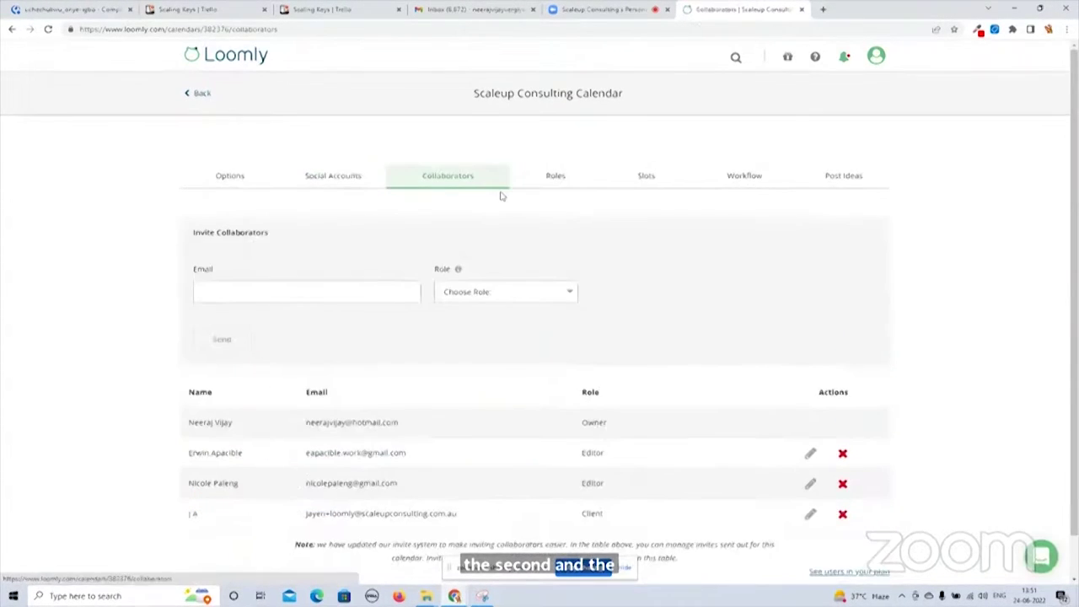
pyautogui.scroll(-1, 217, 379)
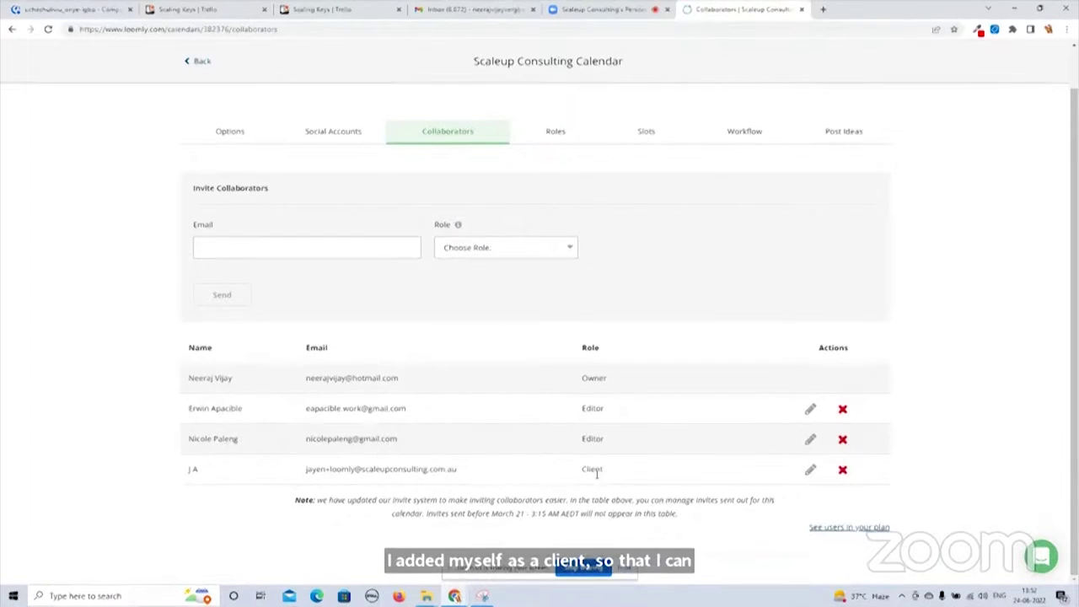
pyautogui.click(560, 134)
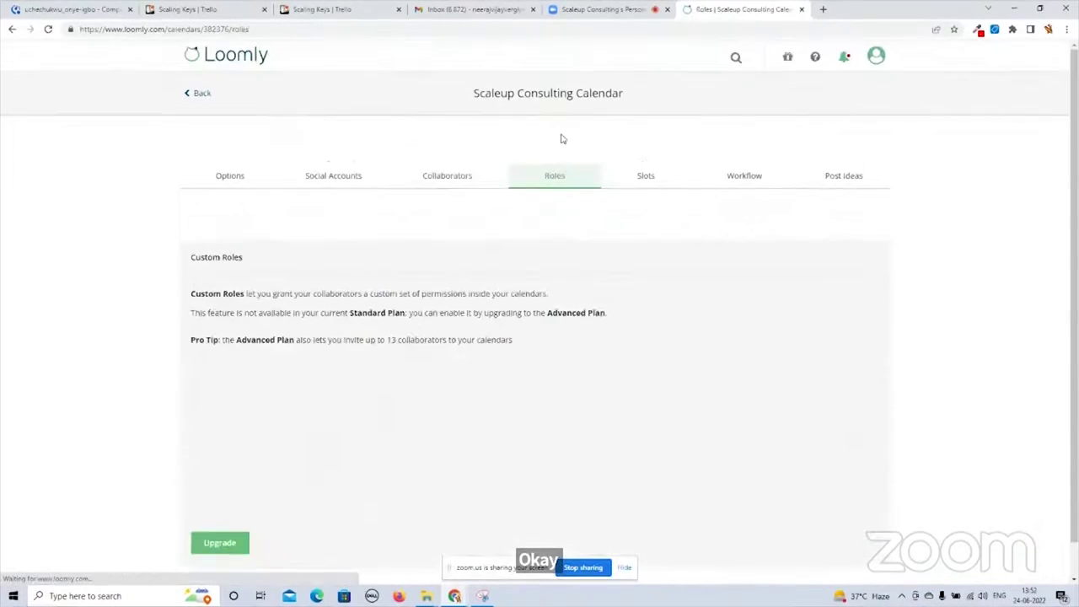
pyautogui.click(458, 176)
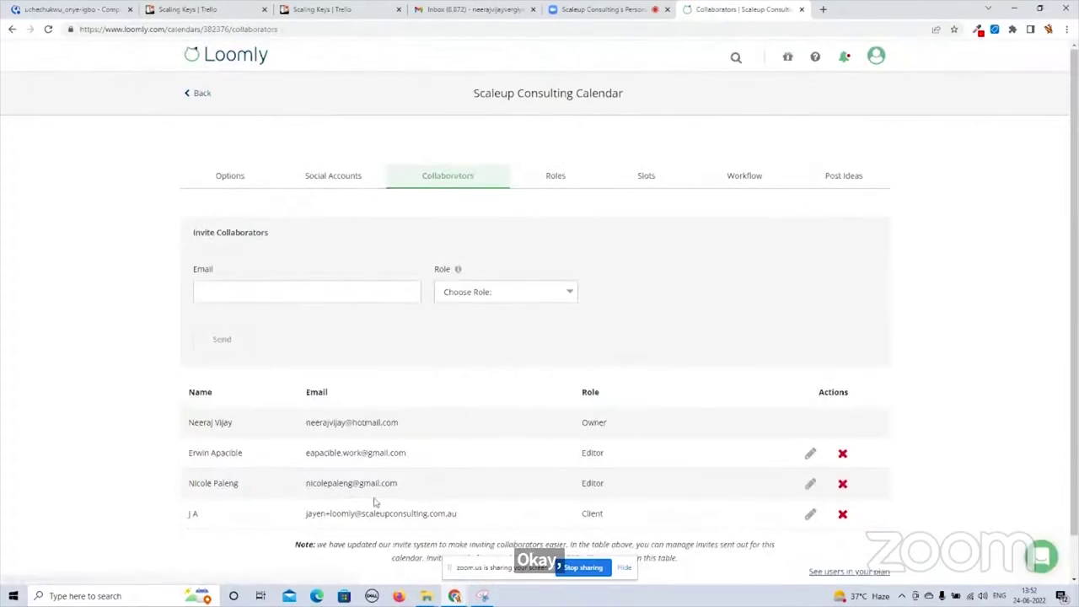
pyautogui.scroll(-1, 405, 497)
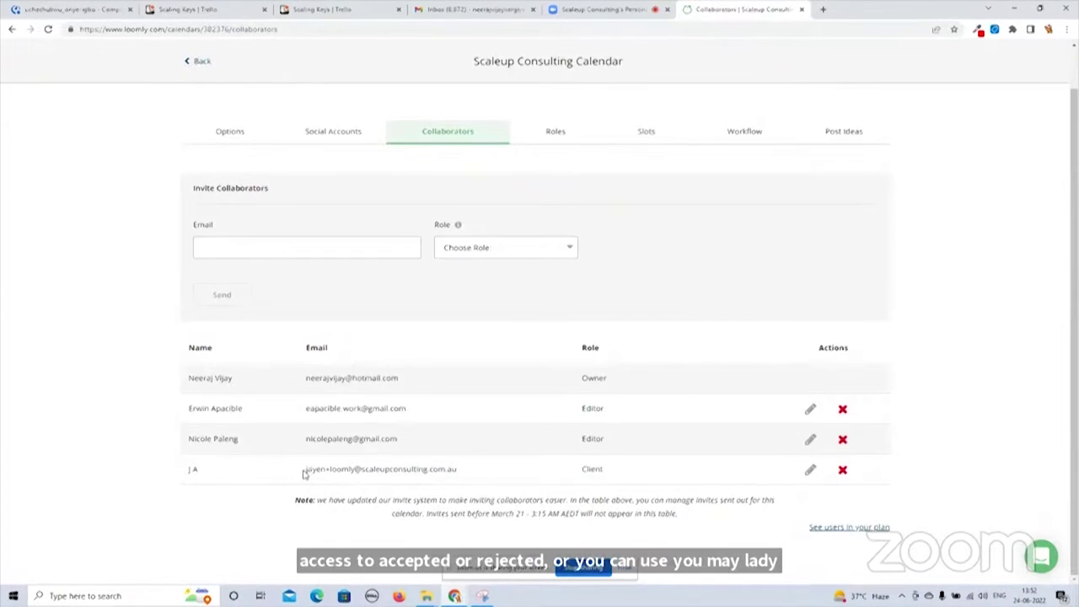
# Highlight the client collaborator's email address, then clear the selection.
pyautogui.moveTo(304, 472); pyautogui.dragTo(319, 471)
pyautogui.moveTo(452, 469); pyautogui.dragTo(475, 475)
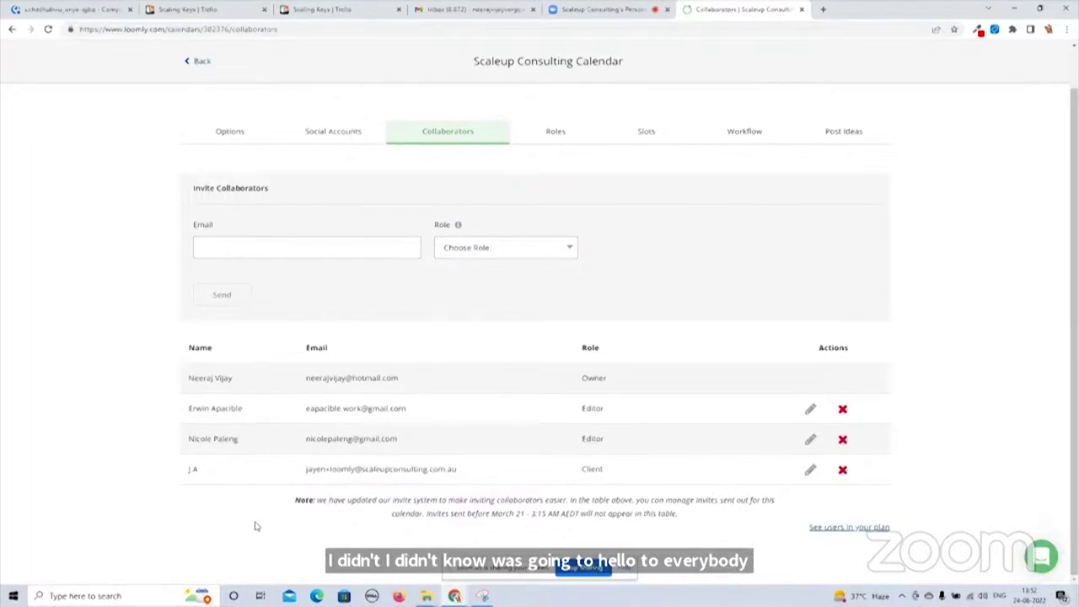
pyautogui.click(467, 475)
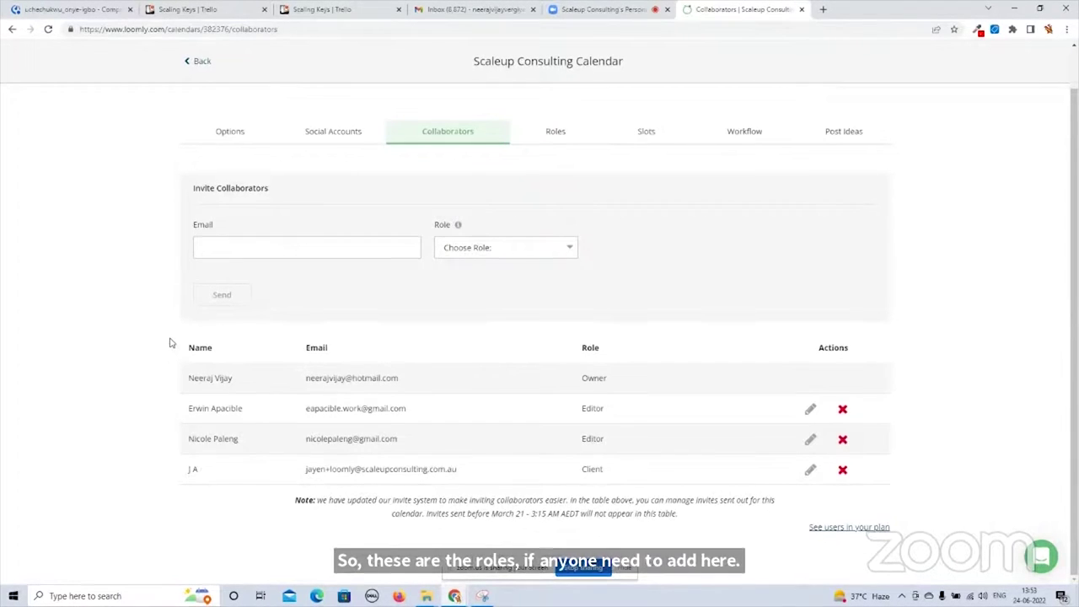
# Browse the Roles, Slots and Post Ideas settings, then go back to the June 2022 calendar.
pyautogui.click(555, 131)
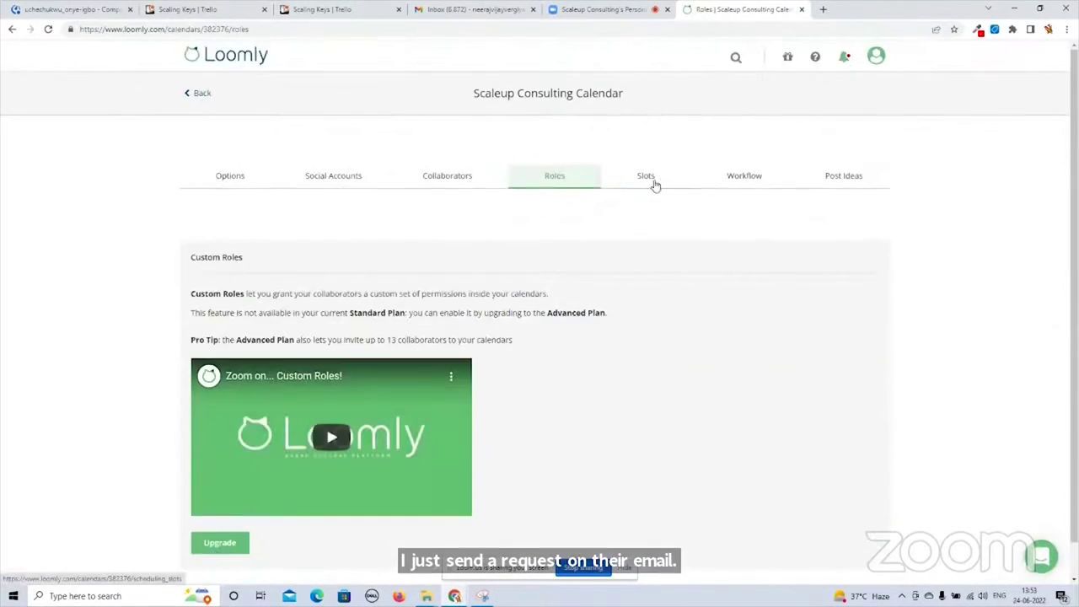
pyautogui.click(651, 177)
pyautogui.click(847, 177)
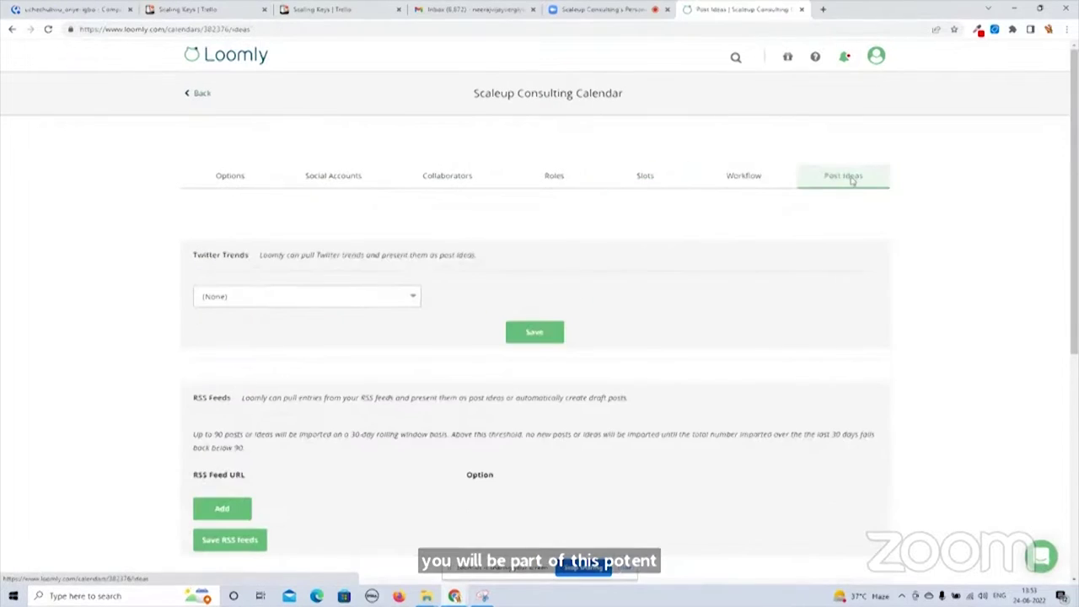
pyautogui.scroll(-1, 706, 279)
pyautogui.scroll(-1, 798, 144)
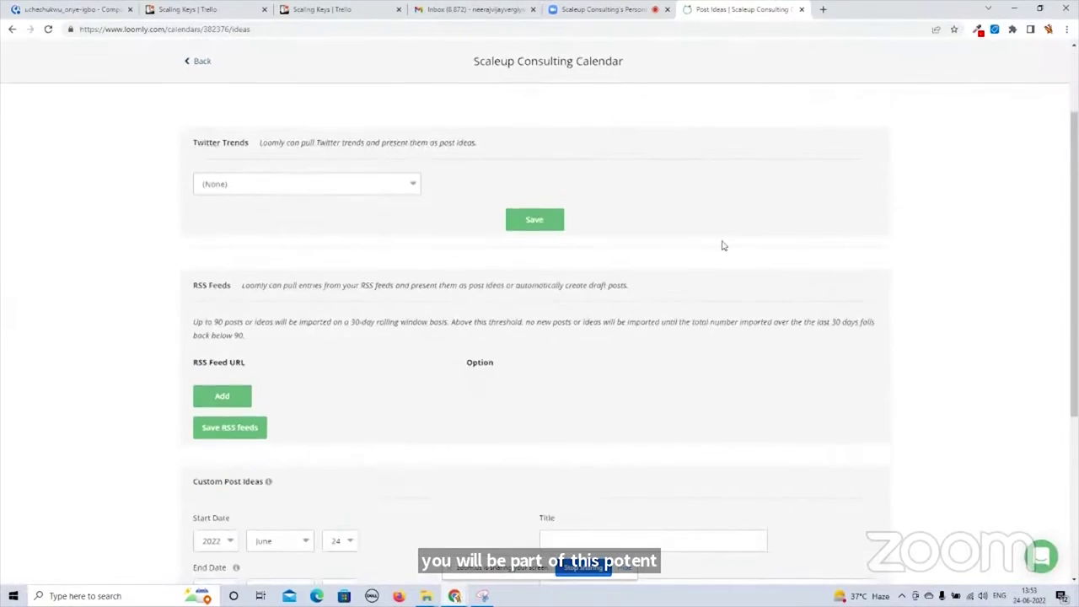
pyautogui.scroll(1, 722, 246)
pyautogui.scroll(1, 722, 245)
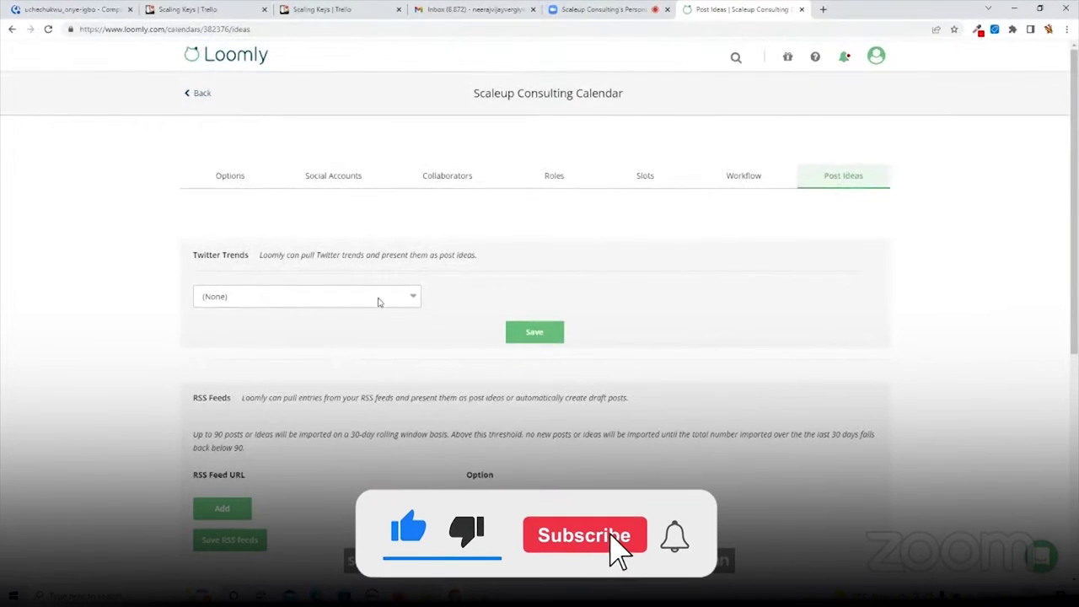
pyautogui.scroll(-2, 379, 302)
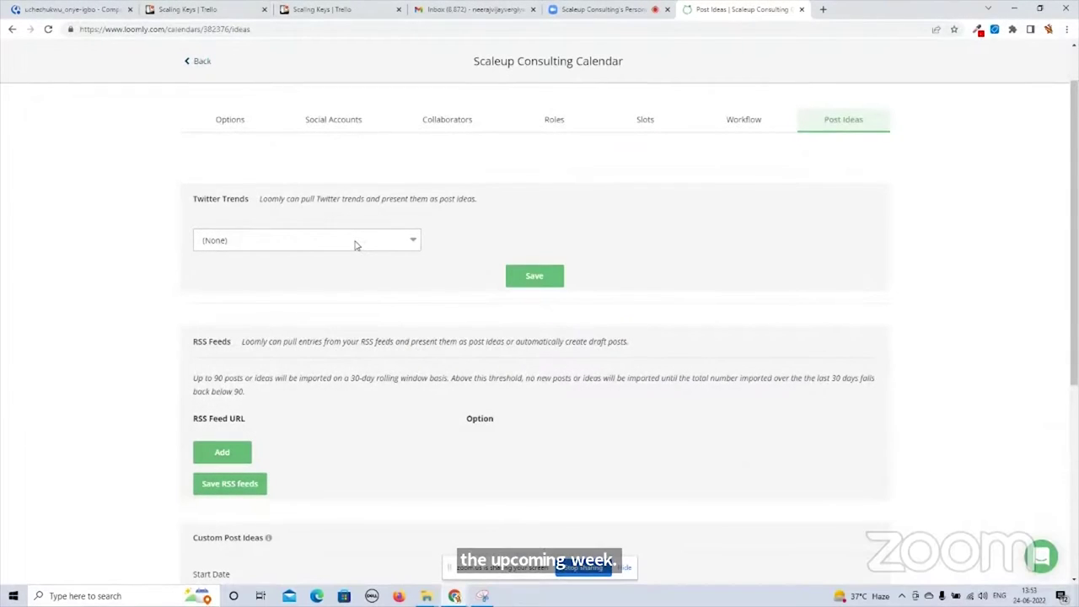
pyautogui.scroll(2, 355, 245)
pyautogui.click(198, 94)
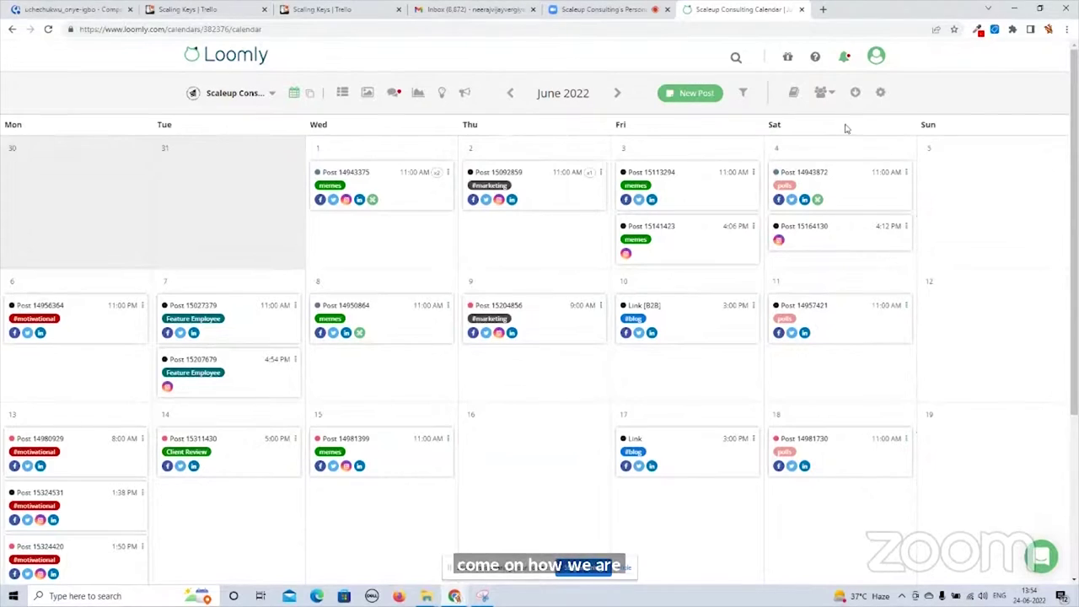
# Add a post on Thursday 7 July 2022 titled 'Polls' at 11:00 AM.
pyautogui.click(617, 97)
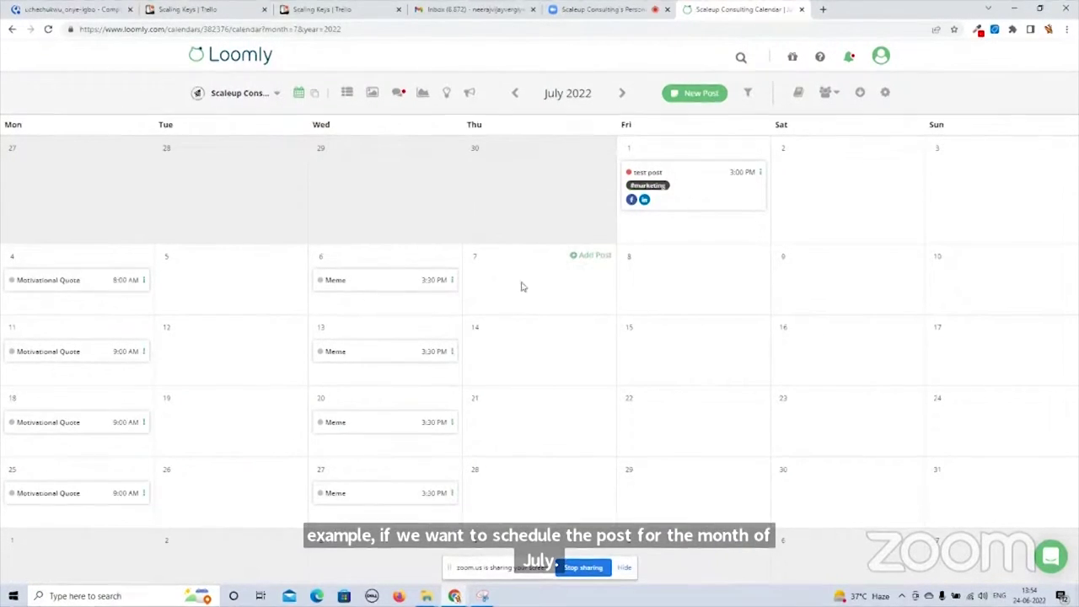
pyautogui.moveTo(540, 278)
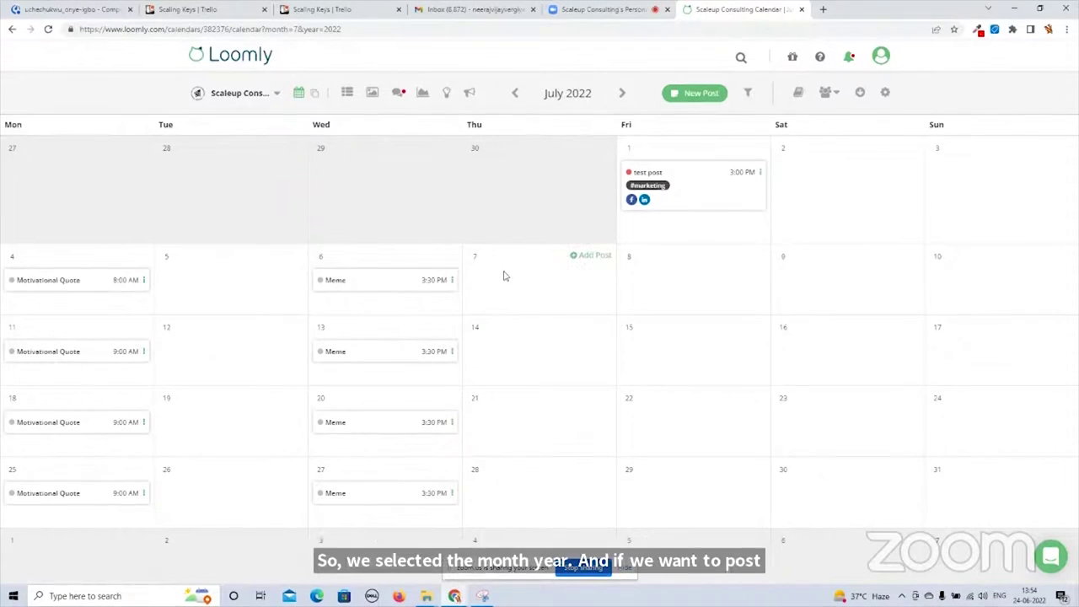
pyautogui.click(594, 257)
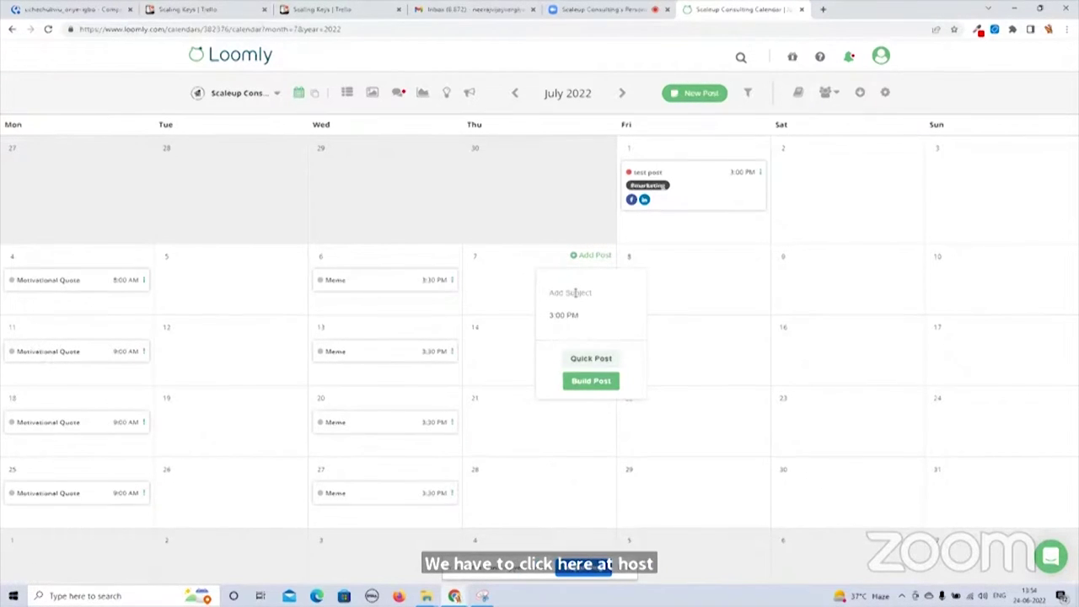
pyautogui.write('Memes')
pyautogui.press('BackSpace')
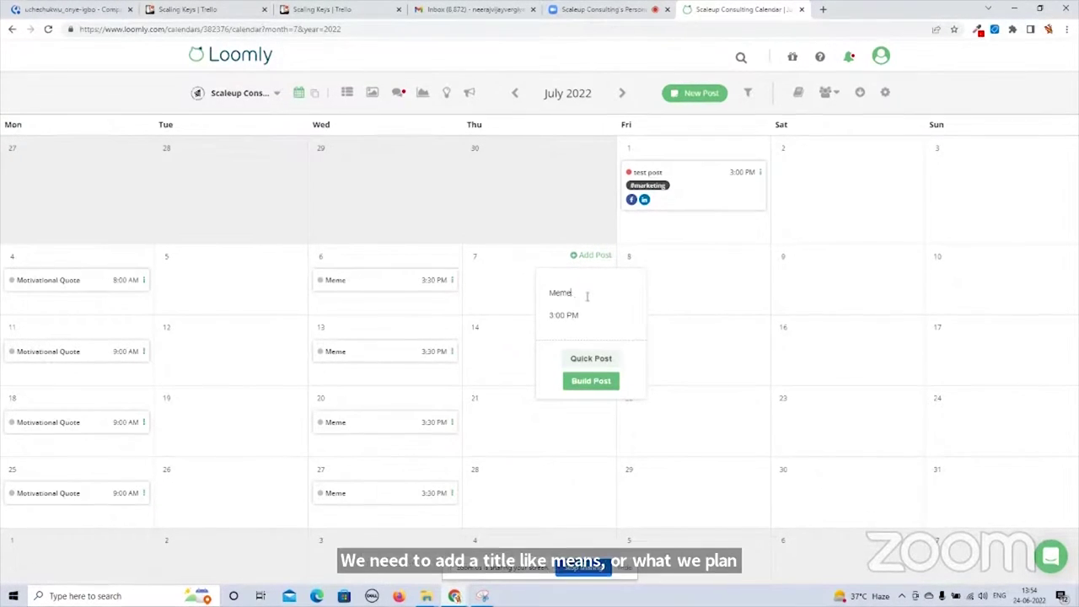
pyautogui.write('Polls')
pyautogui.click(555, 316)
pyautogui.write('11')
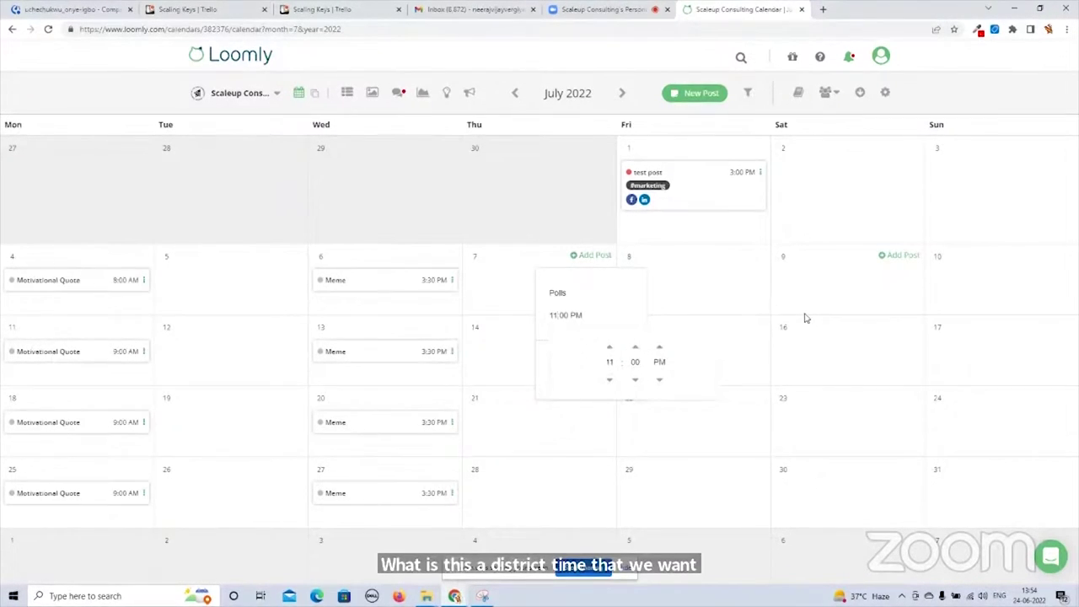
pyautogui.click(598, 314)
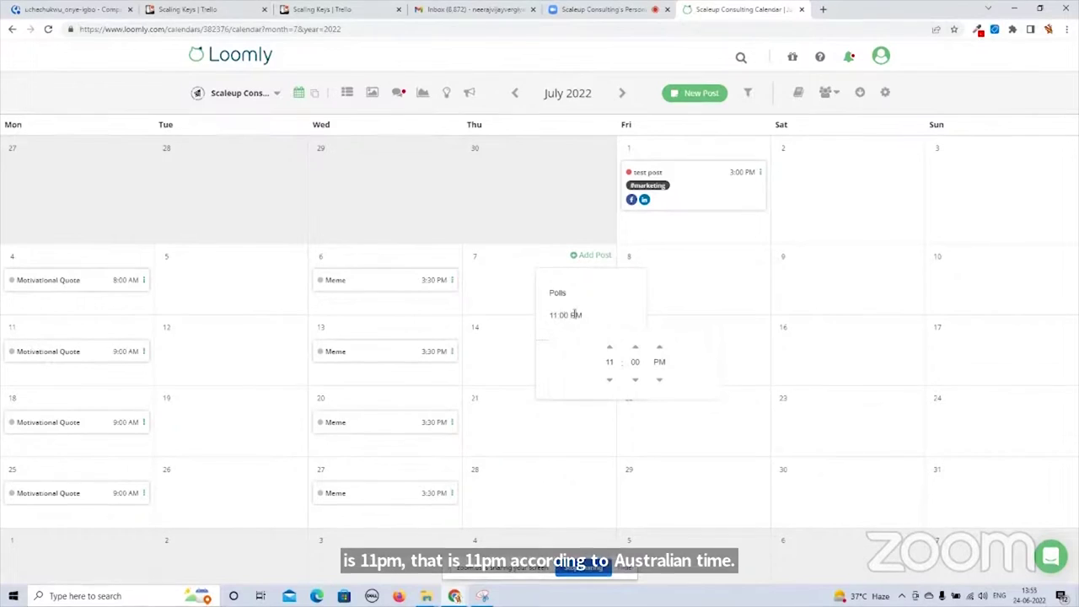
pyautogui.click(541, 360)
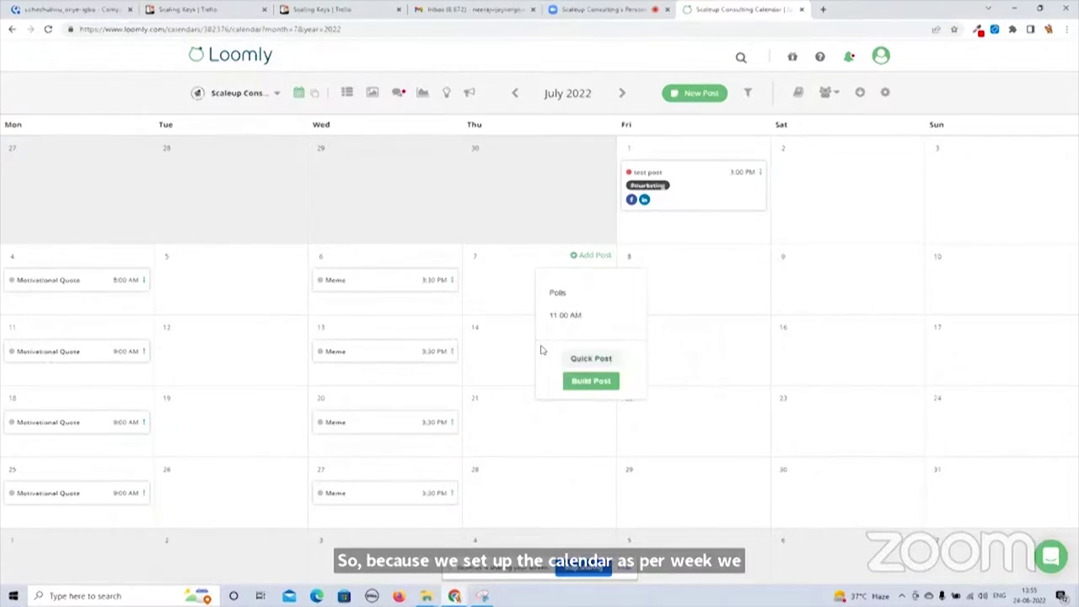
# Open the full post builder for 'Polls' and tag it with the polls label.
pyautogui.click(591, 381)
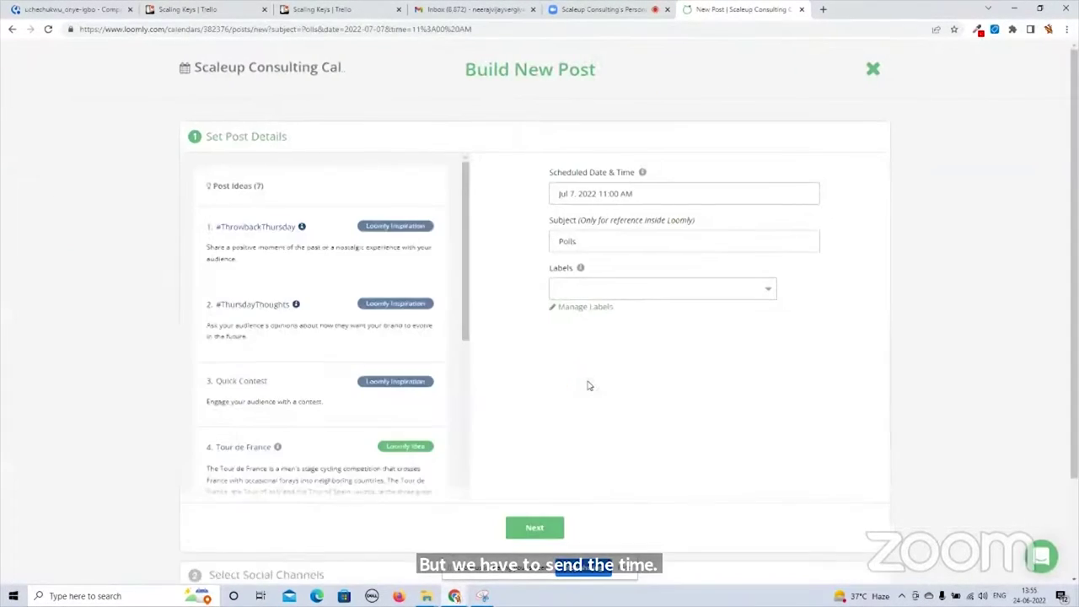
pyautogui.scroll(-2, 417, 231)
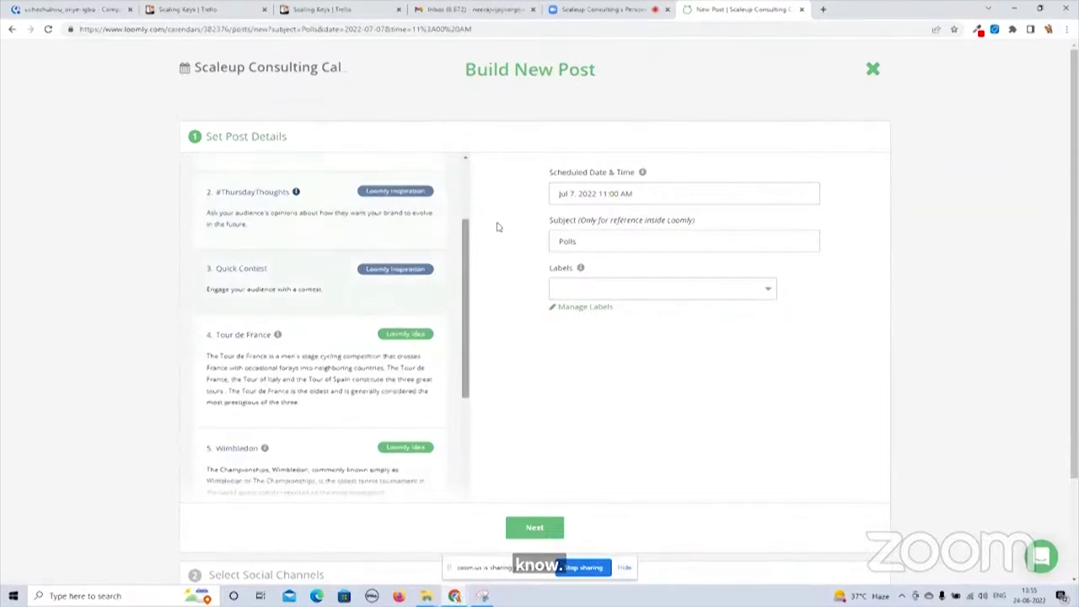
pyautogui.click(666, 193)
pyautogui.click(508, 198)
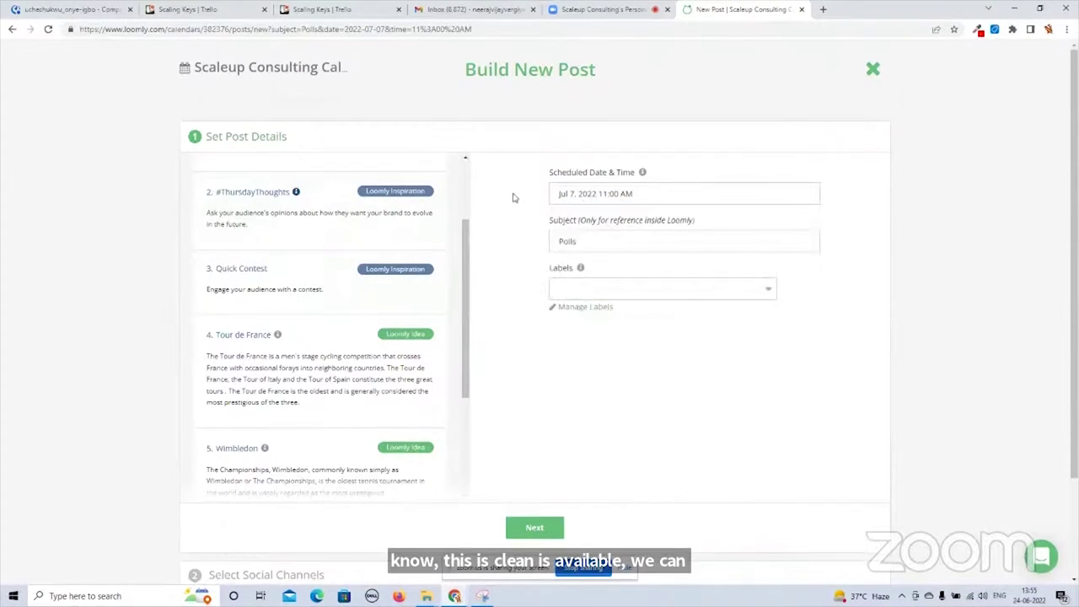
pyautogui.click(575, 242)
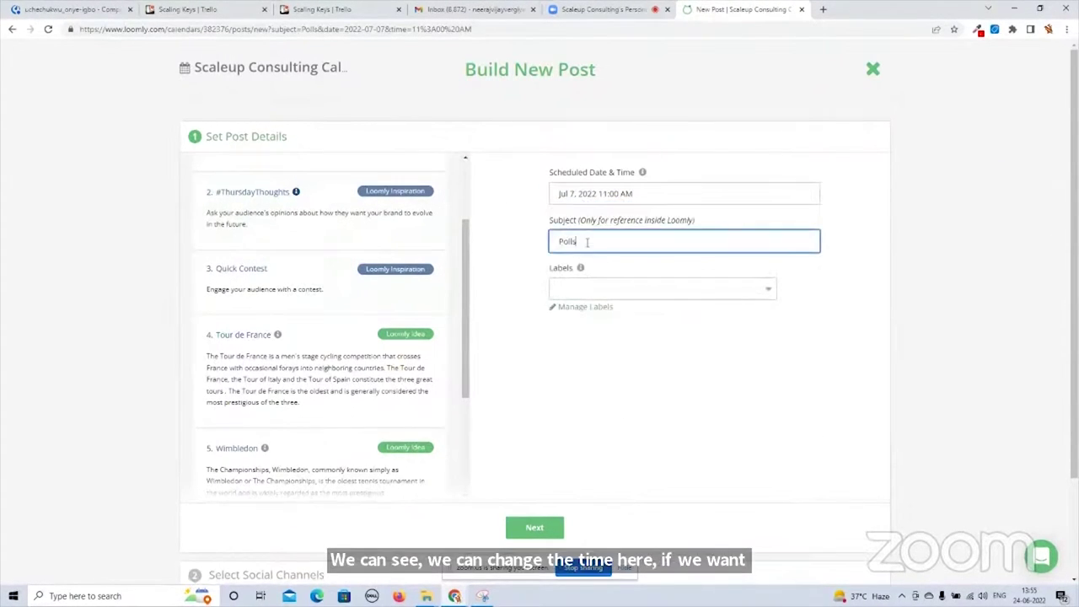
pyautogui.click(599, 288)
pyautogui.scroll(-2, 623, 379)
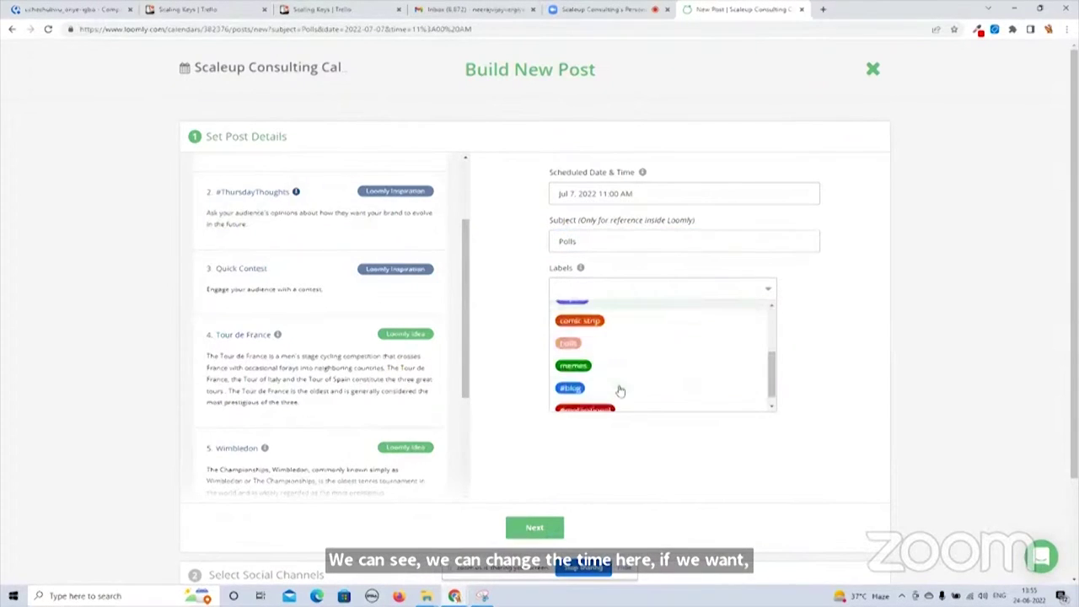
pyautogui.click(568, 343)
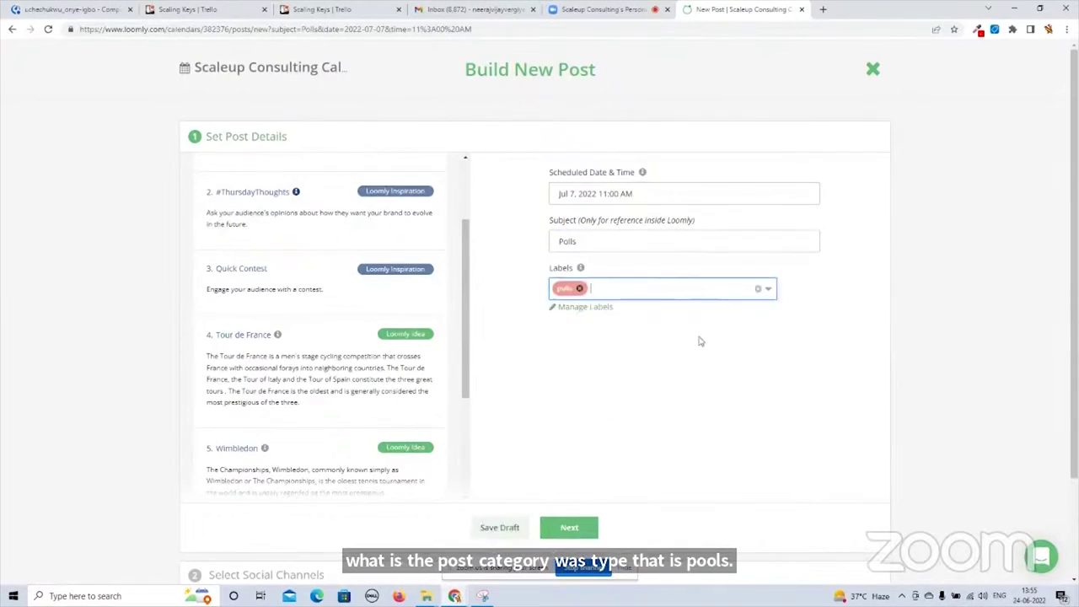
pyautogui.scroll(-3, 658, 388)
pyautogui.click(569, 405)
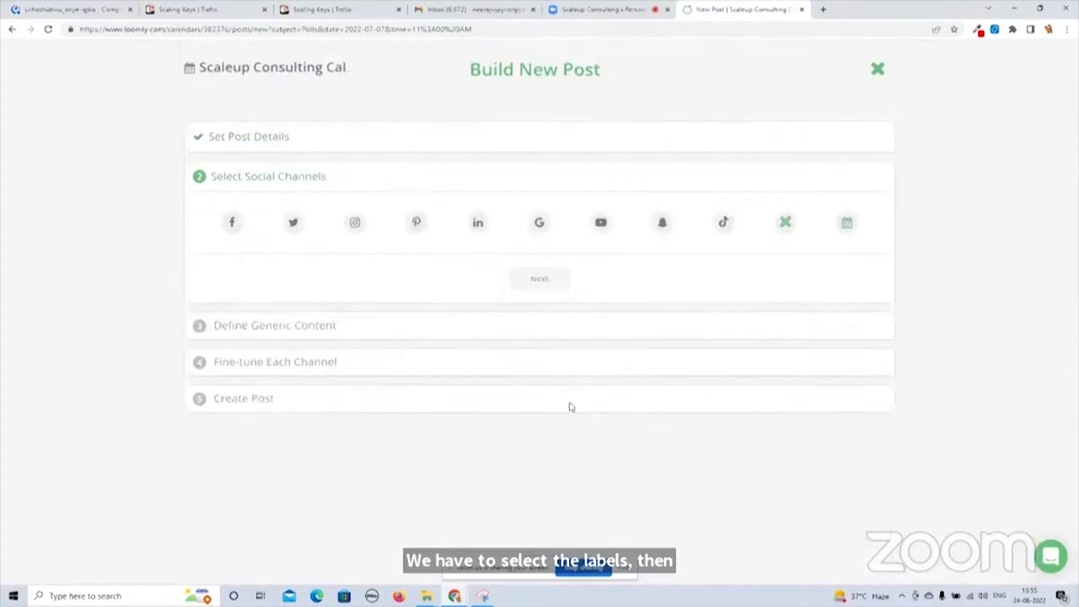
# Choose the post's social channels and copy the employee description from the content planner sheet.
pyautogui.click(233, 225)
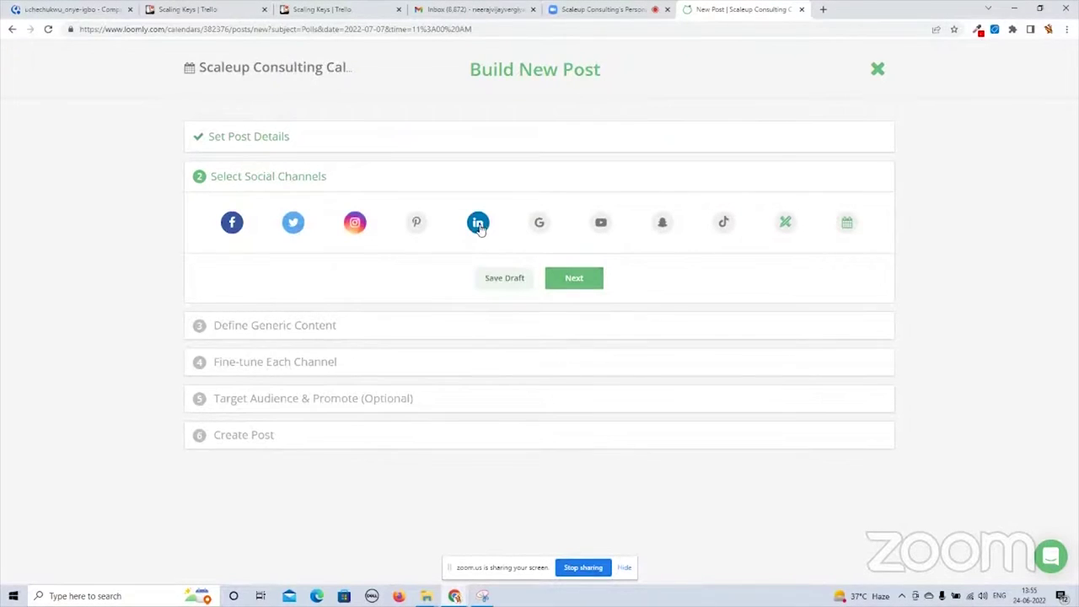
pyautogui.click(573, 278)
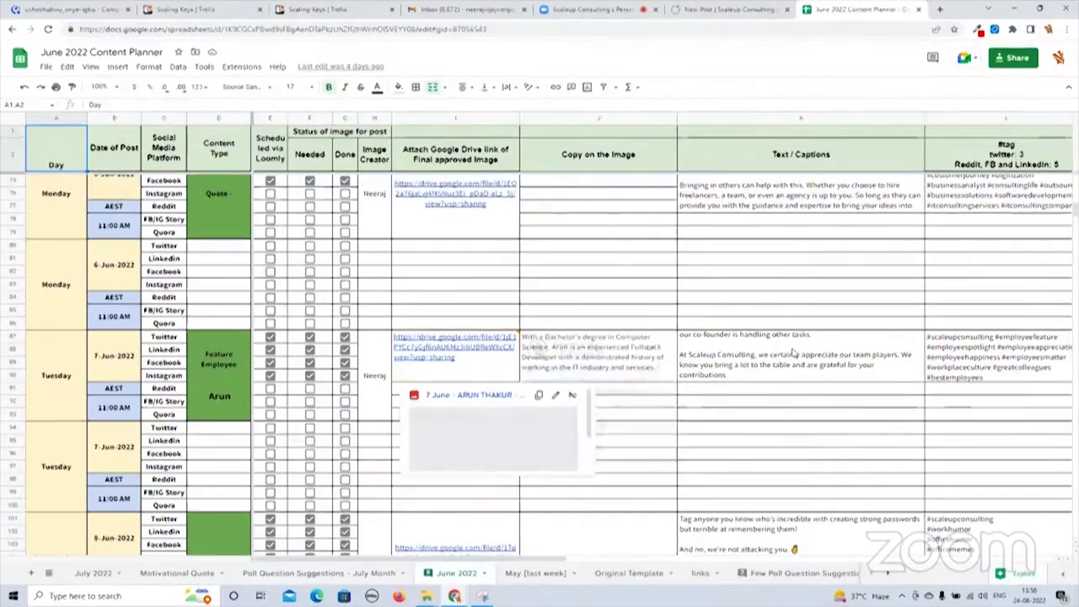
pyautogui.click(582, 364)
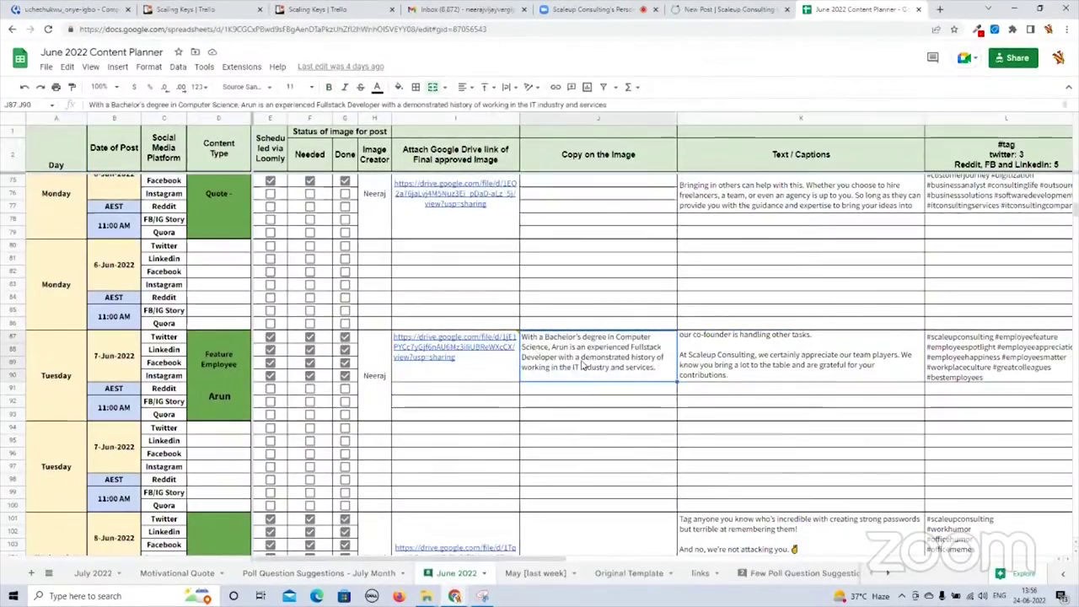
pyautogui.hotkey('ctrl', 'c')
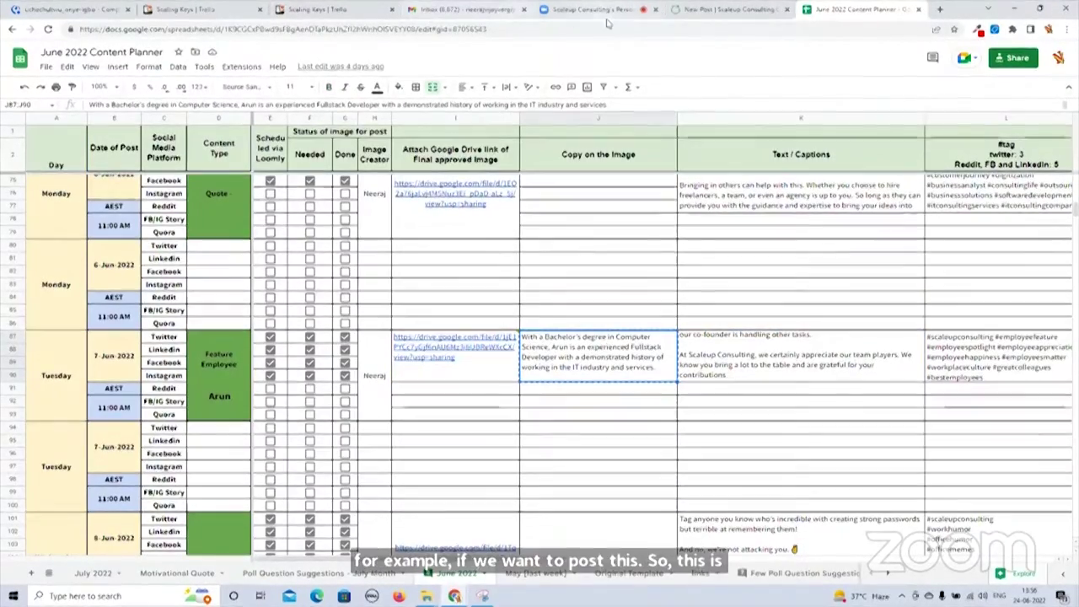
pyautogui.click(727, 9)
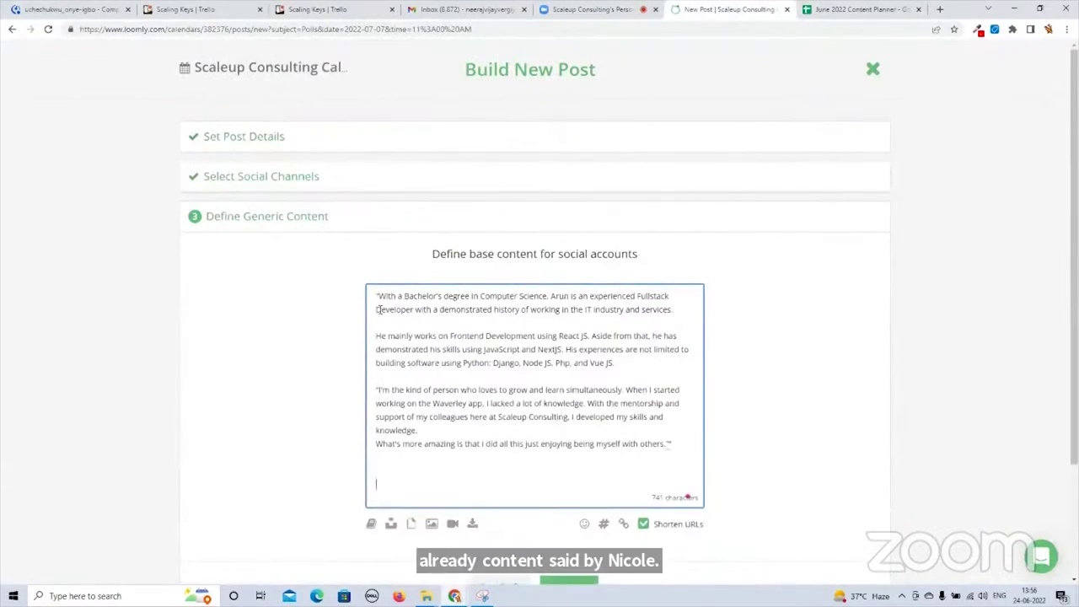
# Attach the team member photo to the post and proceed to per-channel fine-tuning.
pyautogui.scroll(-2, 379, 309)
pyautogui.click(431, 412)
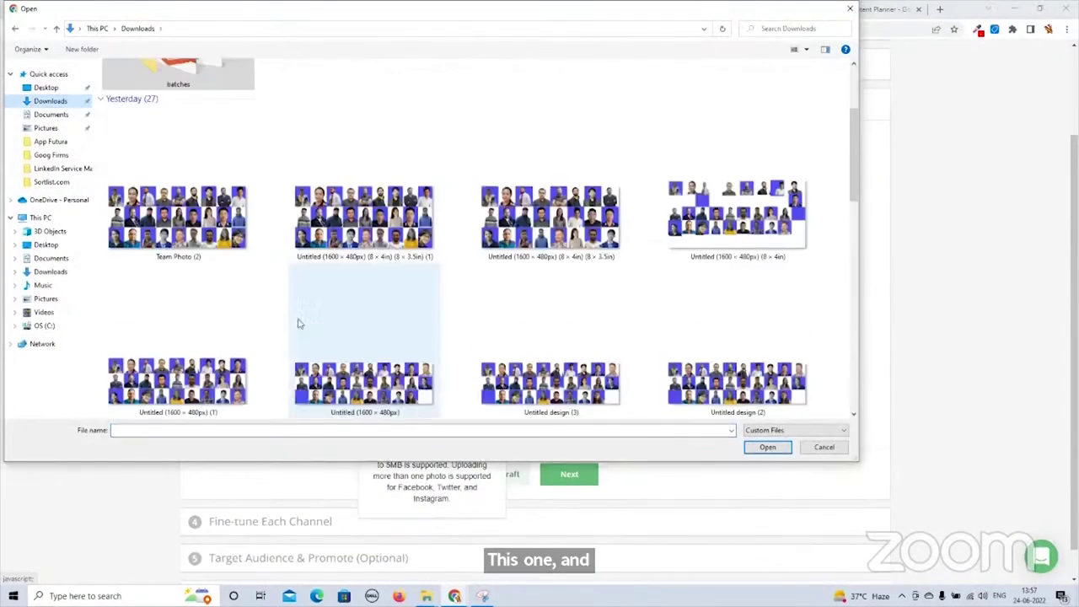
pyautogui.doubleClick(298, 323)
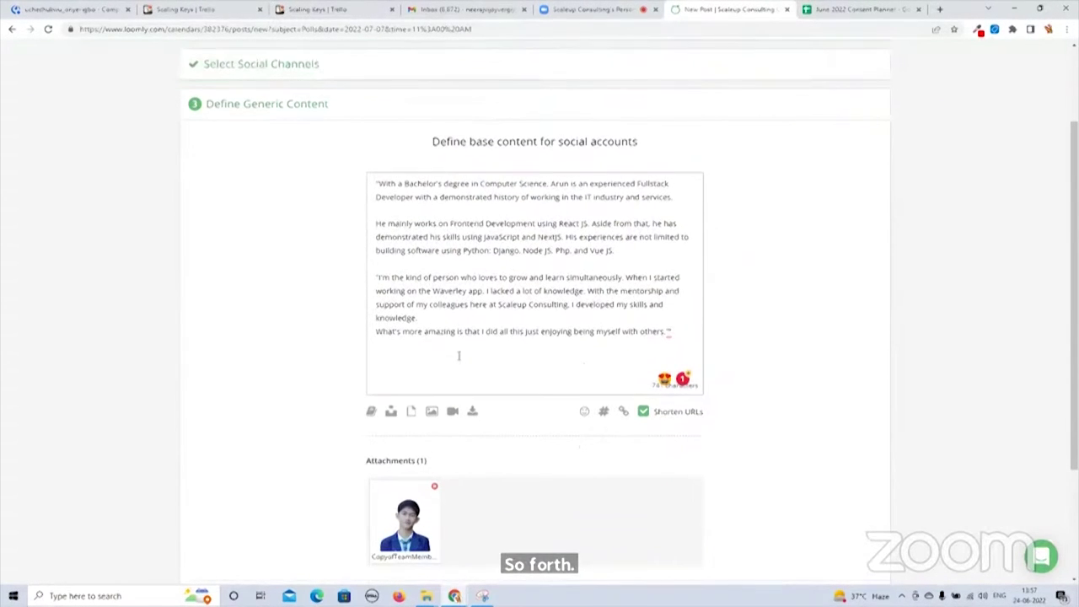
pyautogui.scroll(-1, 459, 354)
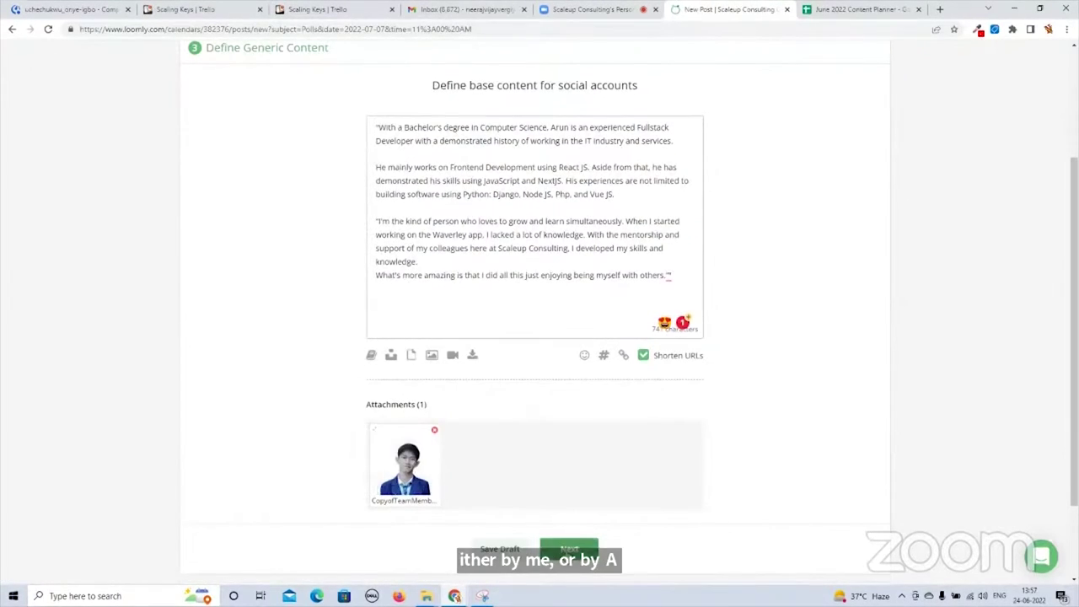
pyautogui.click(569, 546)
pyautogui.scroll(-3, 410, 173)
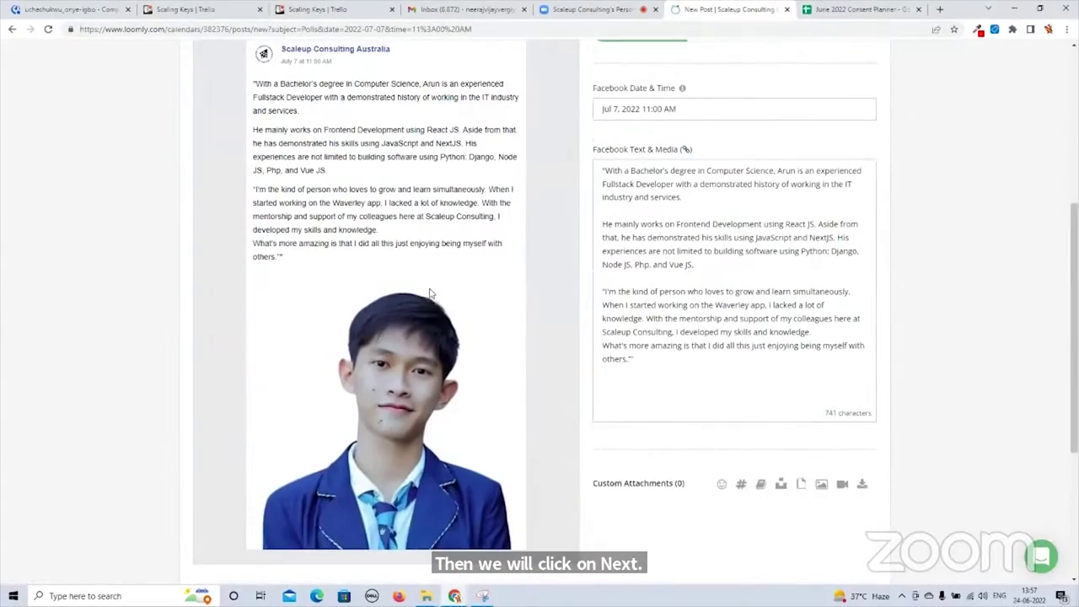
# Preview the Twitter, Instagram and LinkedIn versions and check the tweet's 280-character overflow.
pyautogui.scroll(3, 430, 292)
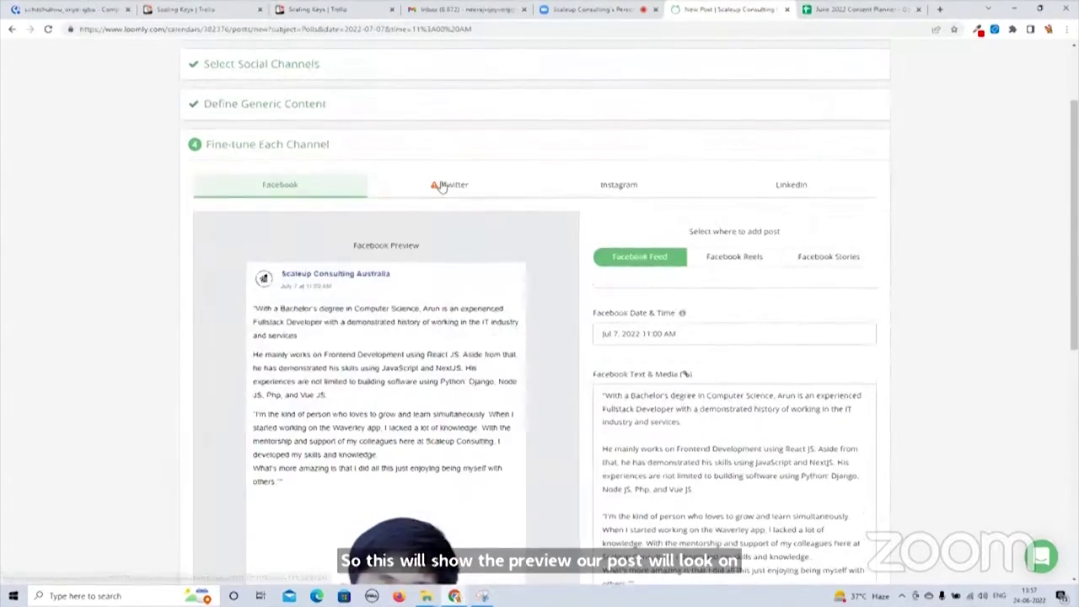
pyautogui.click(435, 183)
pyautogui.click(618, 186)
pyautogui.click(789, 184)
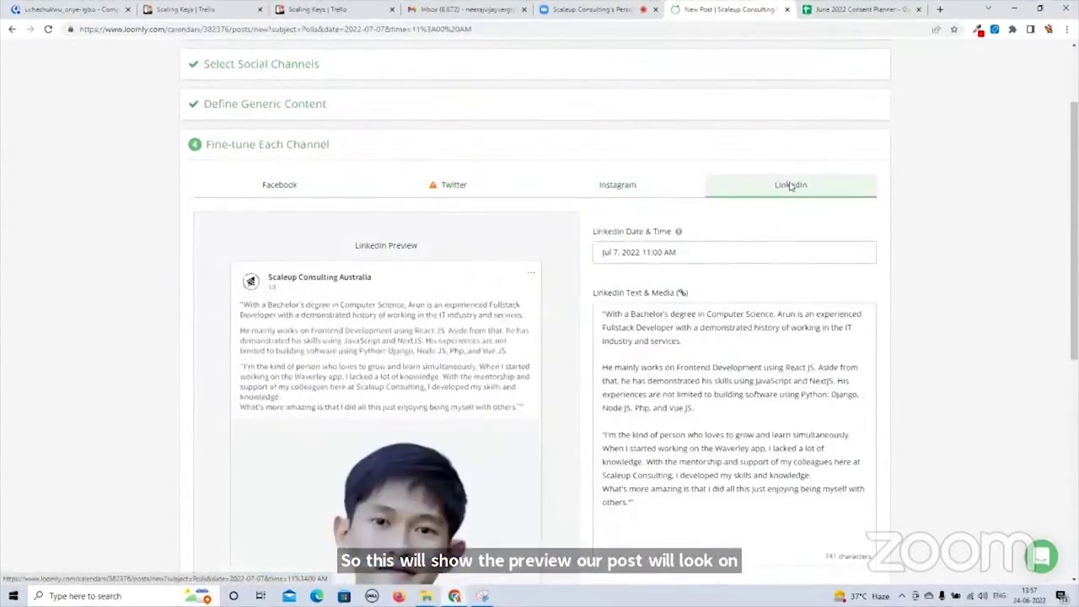
pyautogui.click(472, 185)
pyautogui.scroll(-2, 655, 209)
pyautogui.moveTo(602, 202); pyautogui.dragTo(721, 423)
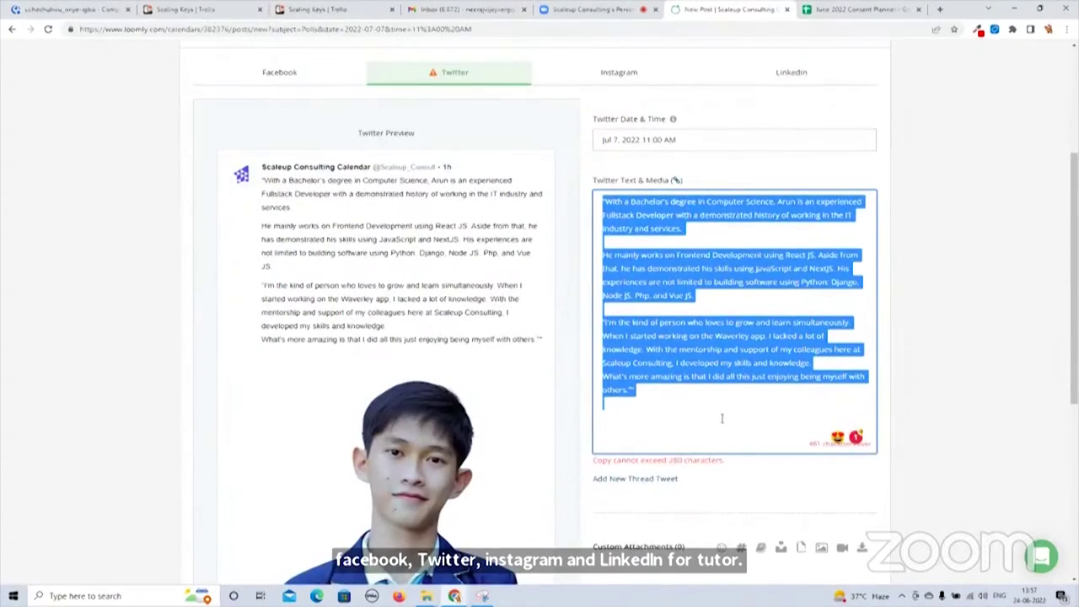
pyautogui.moveTo(742, 465); pyautogui.dragTo(605, 462)
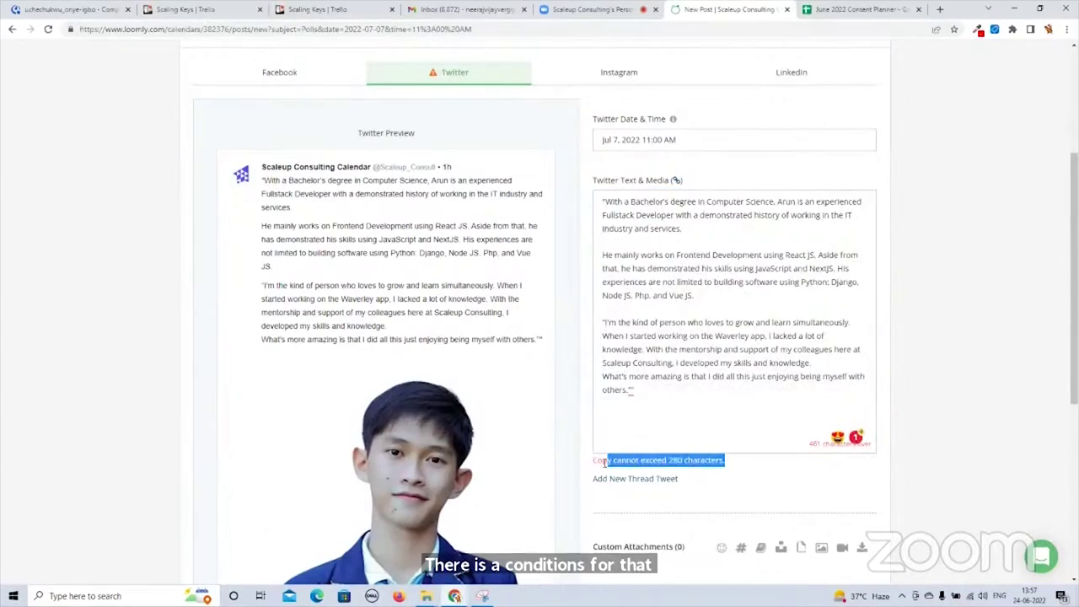
# Add a second thread tweet and move the first tweet's third paragraph into it.
pyautogui.click(635, 478)
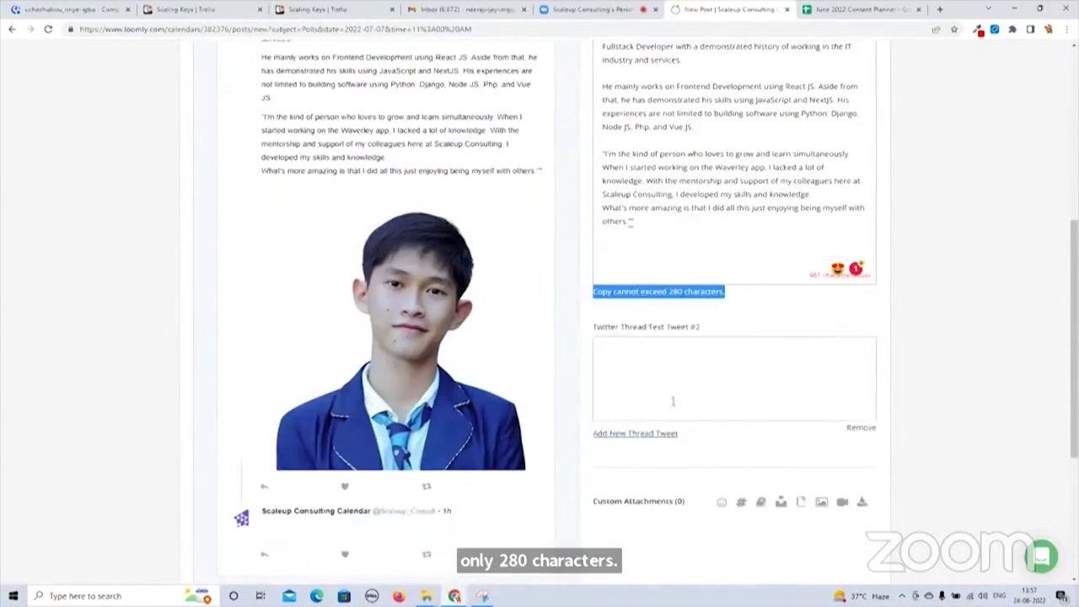
pyautogui.scroll(1, 675, 403)
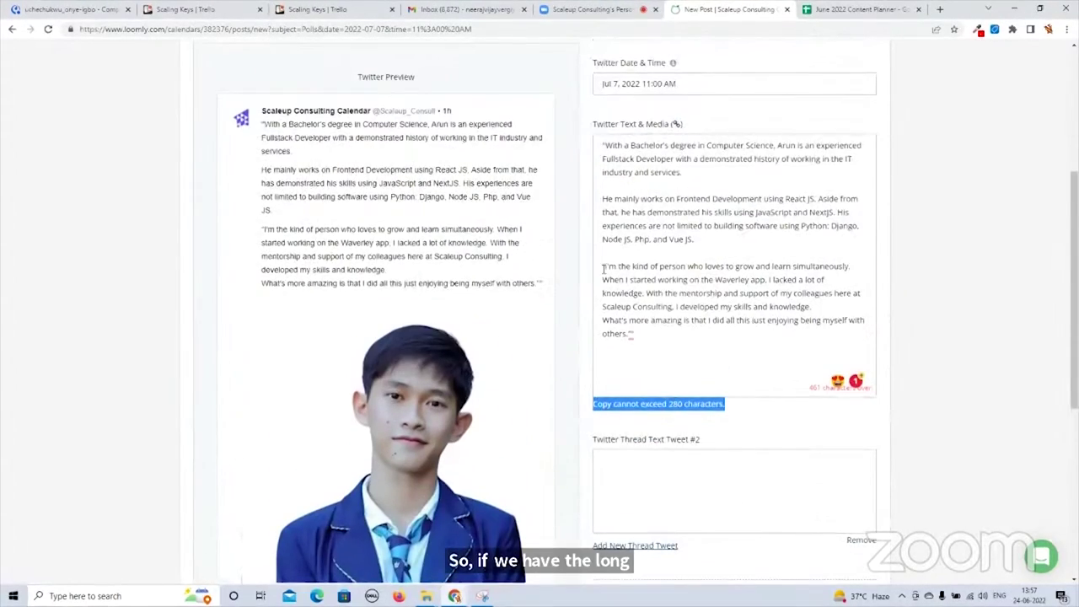
pyautogui.moveTo(604, 267); pyautogui.dragTo(650, 335)
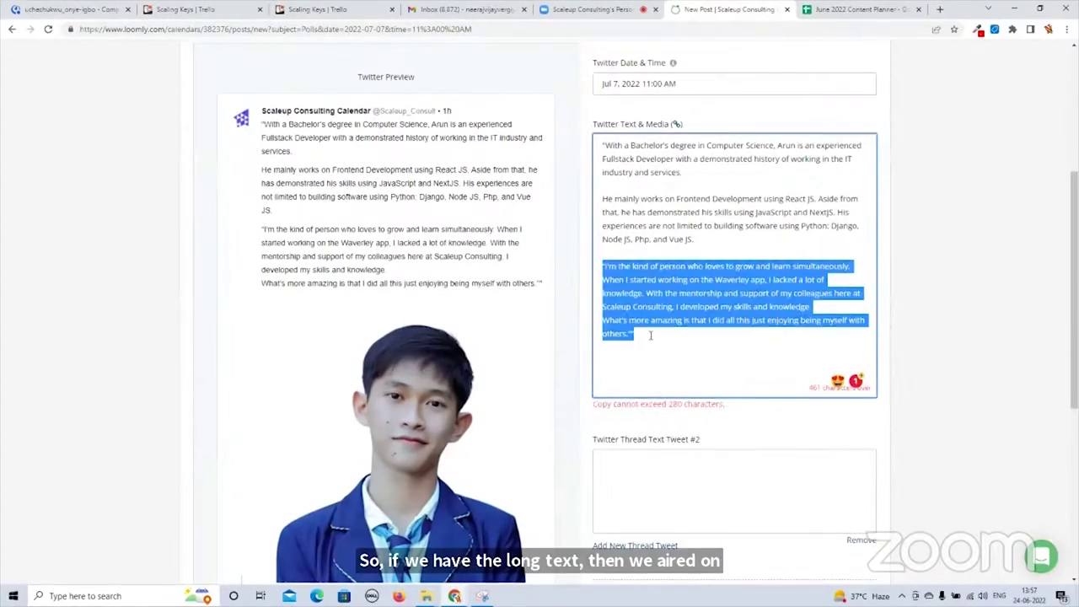
pyautogui.hotkey('ctrl', 'x')
pyautogui.click(643, 419)
pyautogui.hotkey('ctrl', 'v')
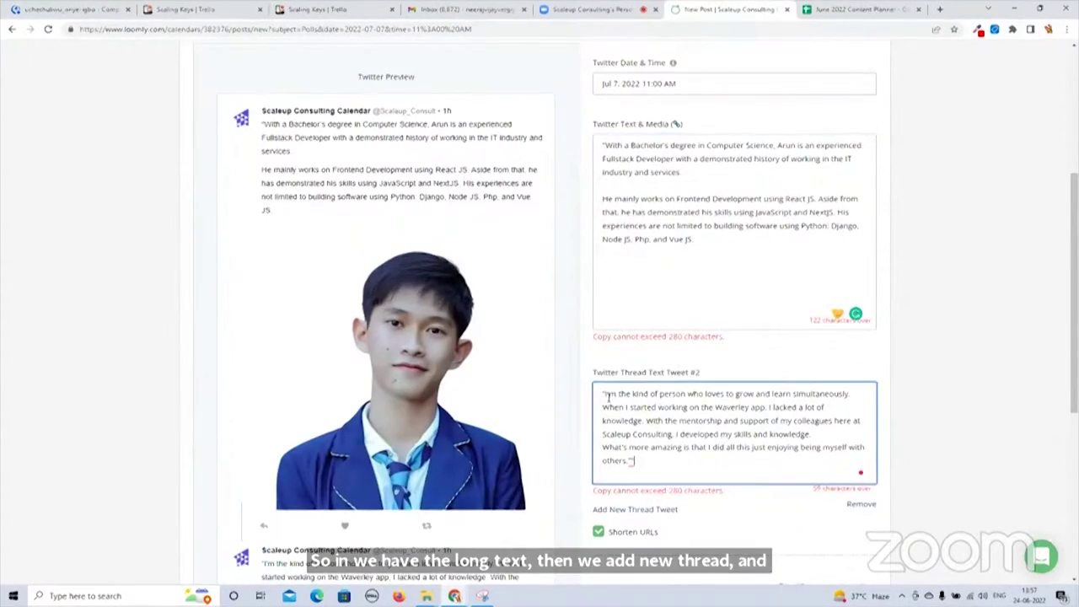
pyautogui.scroll(-2, 608, 394)
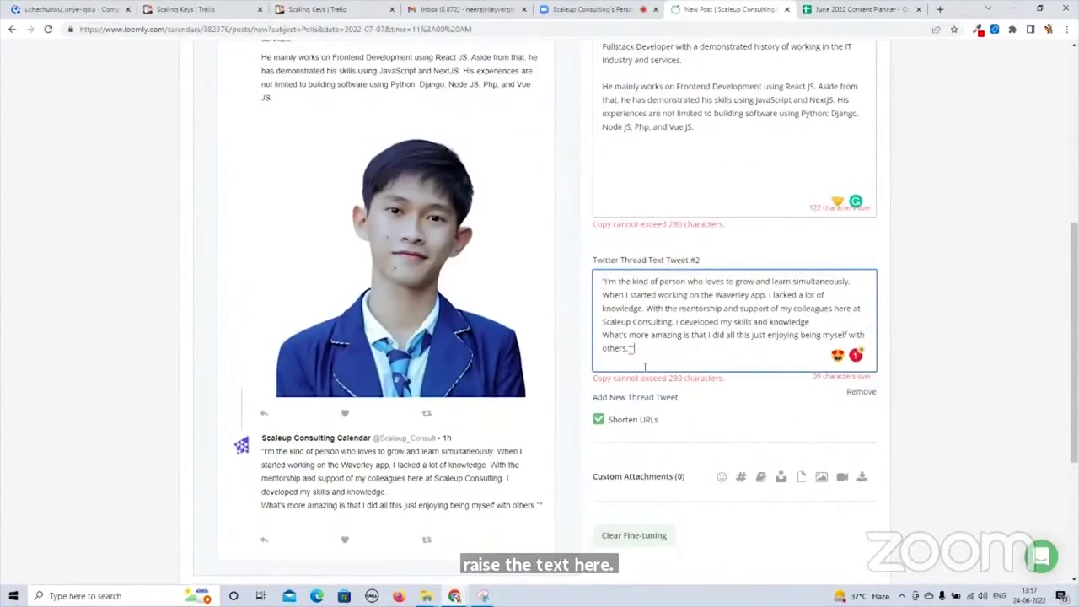
# Add a third thread tweet and move the second tweet's overflowing ending into it.
pyautogui.click(634, 398)
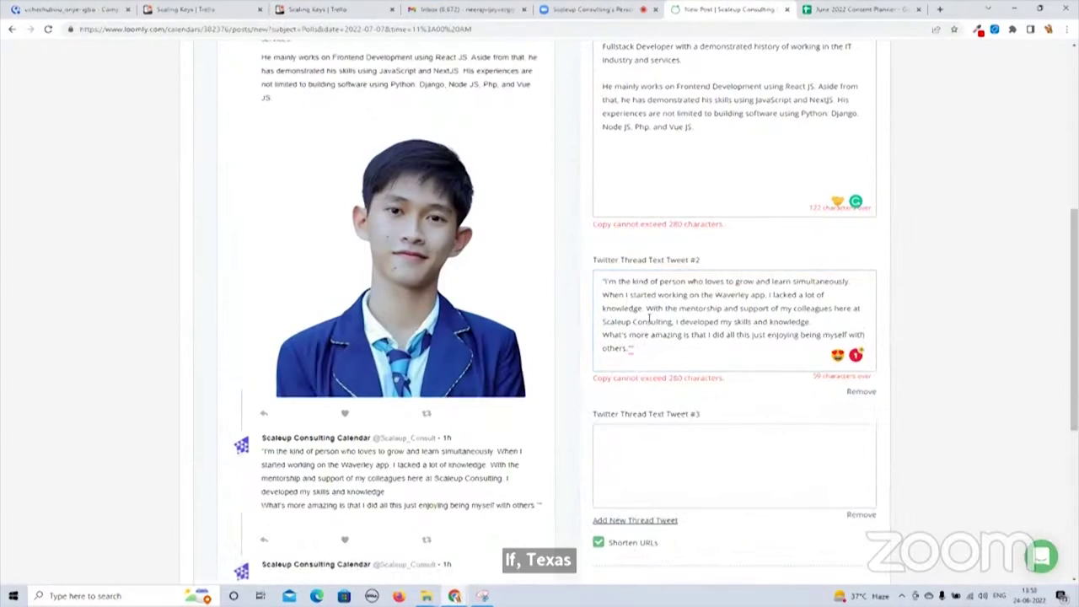
pyautogui.moveTo(602, 321); pyautogui.dragTo(636, 348)
pyautogui.hotkey('ctrl', 'x')
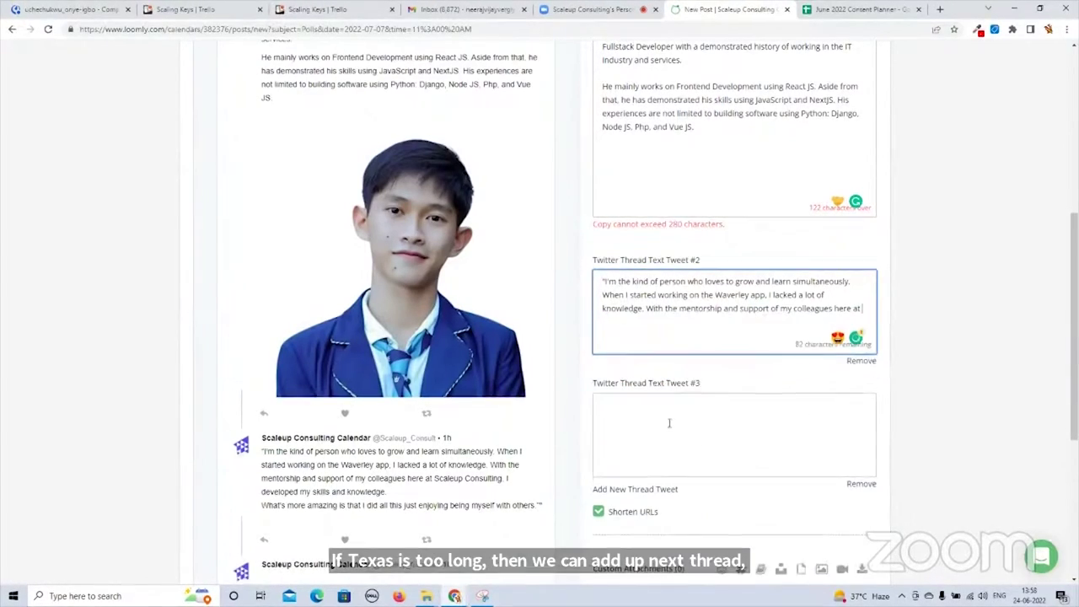
pyautogui.click(668, 423)
pyautogui.hotkey('ctrl', 'v')
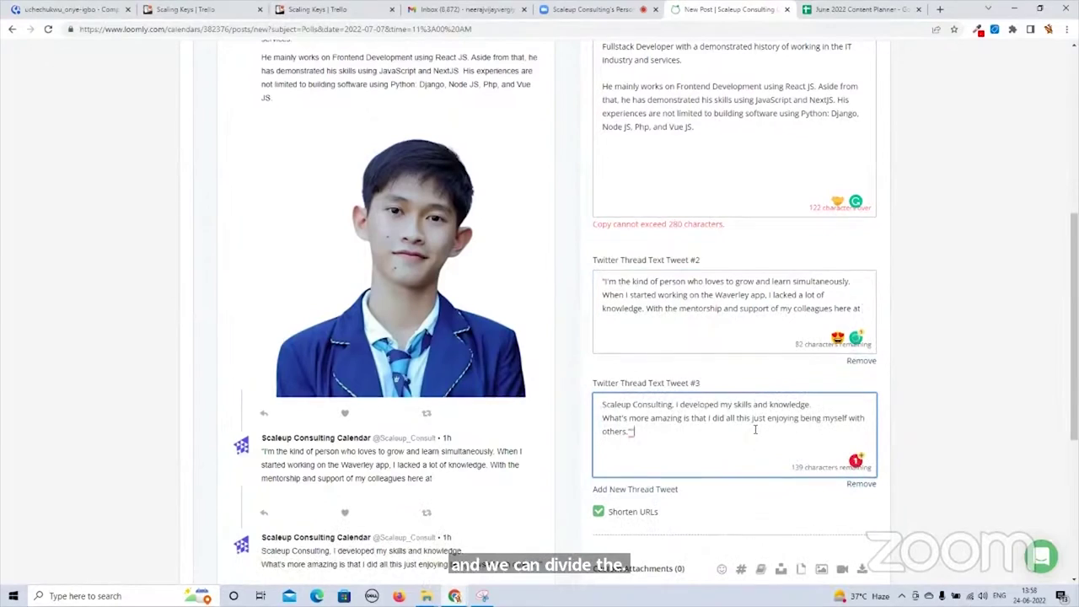
pyautogui.moveTo(663, 444); pyautogui.dragTo(589, 407)
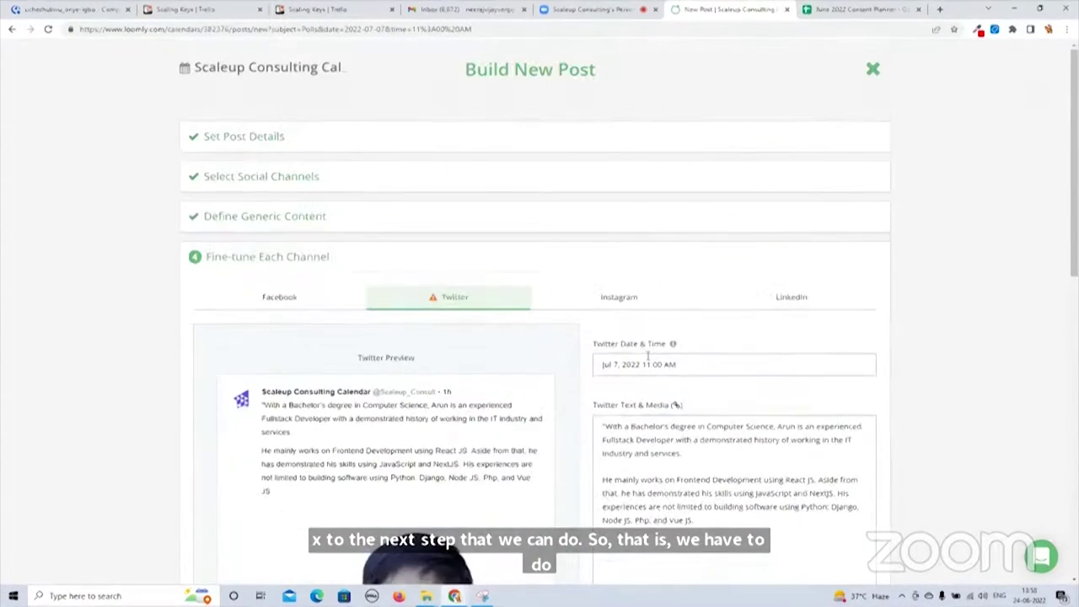
# Compare the Instagram and LinkedIn versions of the post.
pyautogui.click(619, 297)
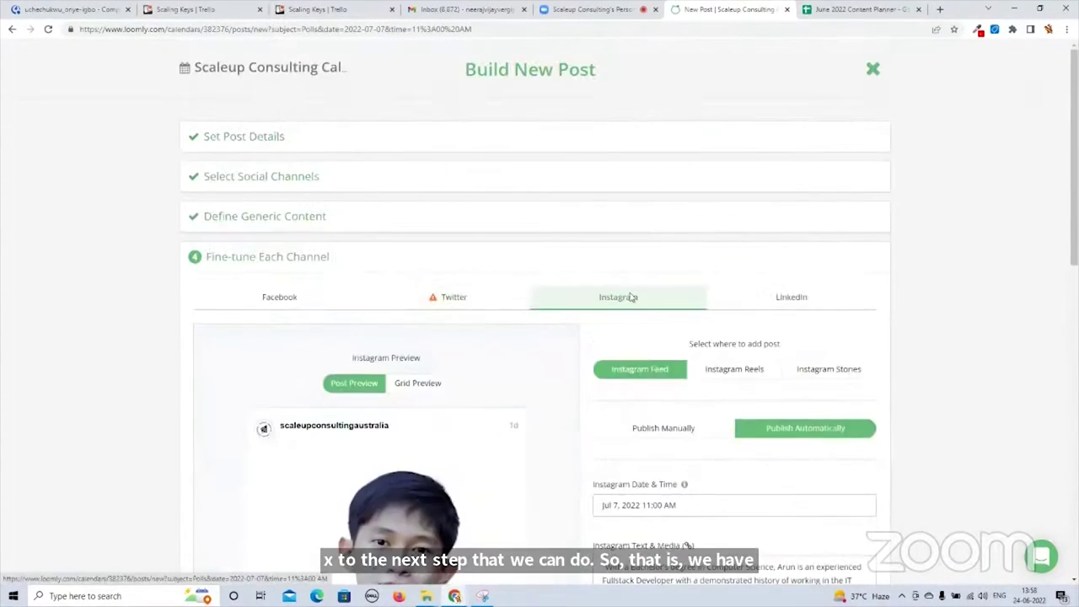
pyautogui.click(794, 298)
pyautogui.click(632, 298)
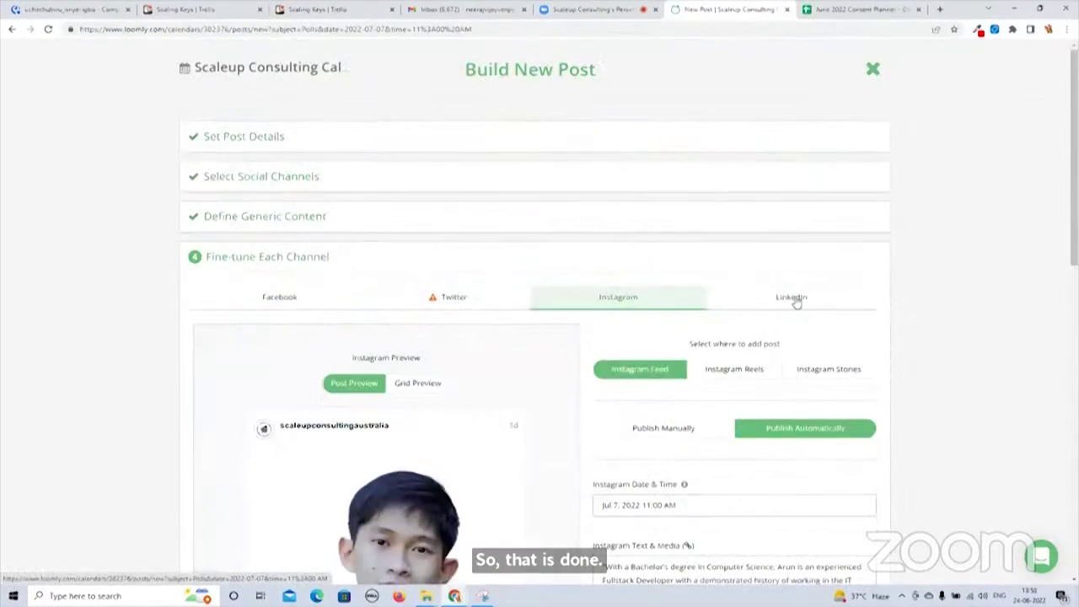
pyautogui.click(794, 299)
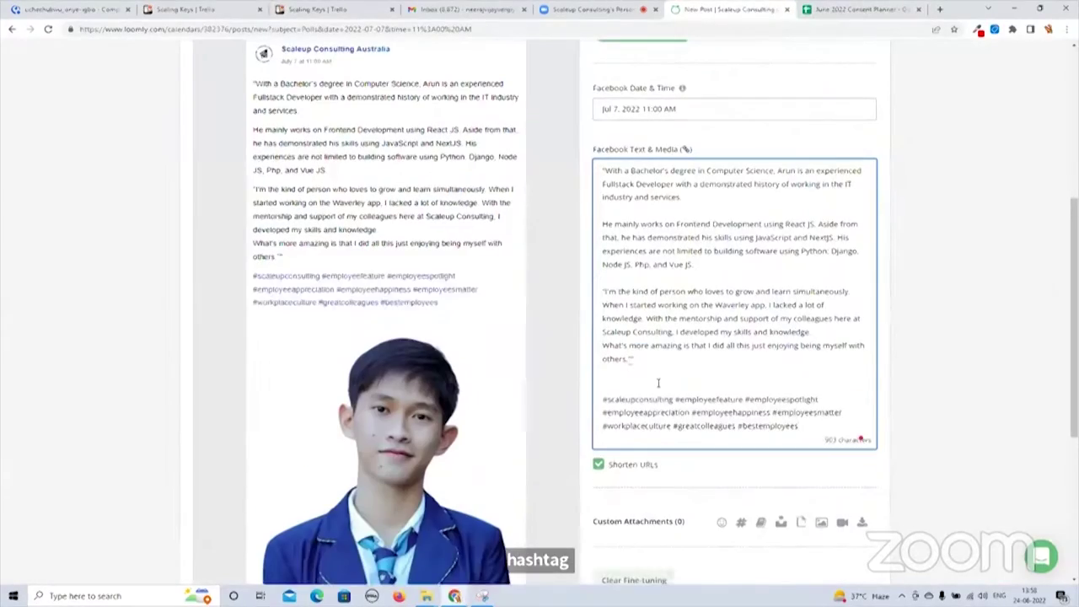
# Cut the hashtag block from the Facebook text and paste it back at the end.
pyautogui.moveTo(868, 429); pyautogui.dragTo(594, 399)
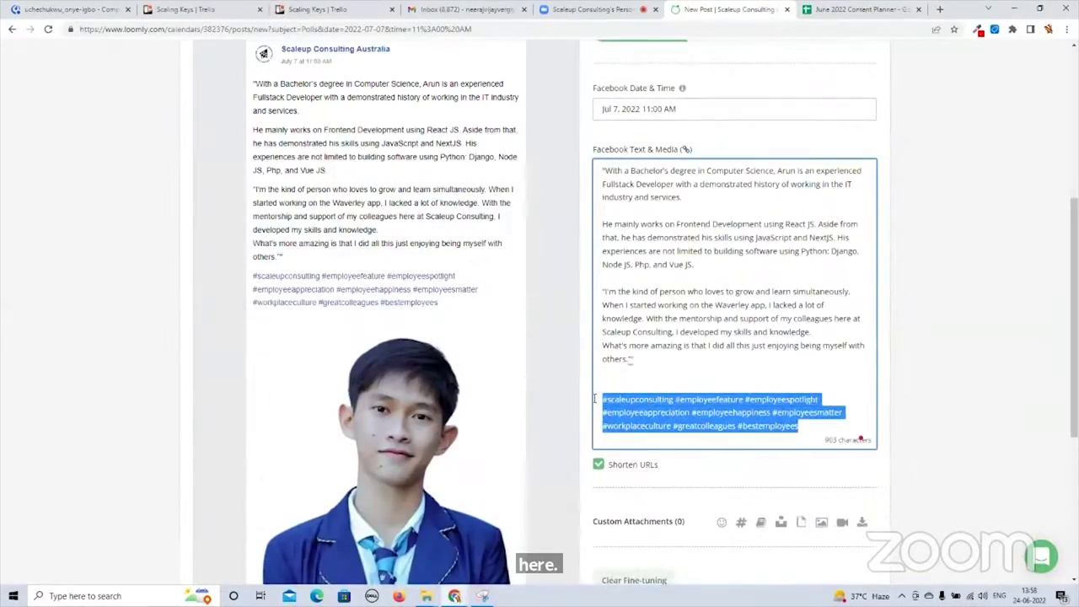
pyautogui.press('BackSpace')
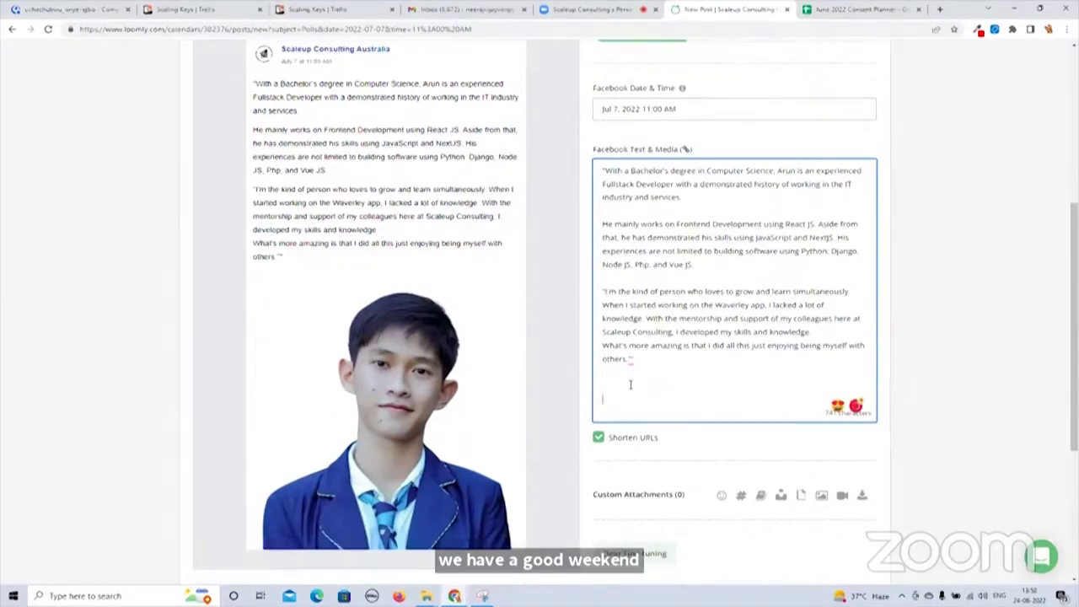
pyautogui.scroll(1, 630, 385)
pyautogui.scroll(1, 631, 385)
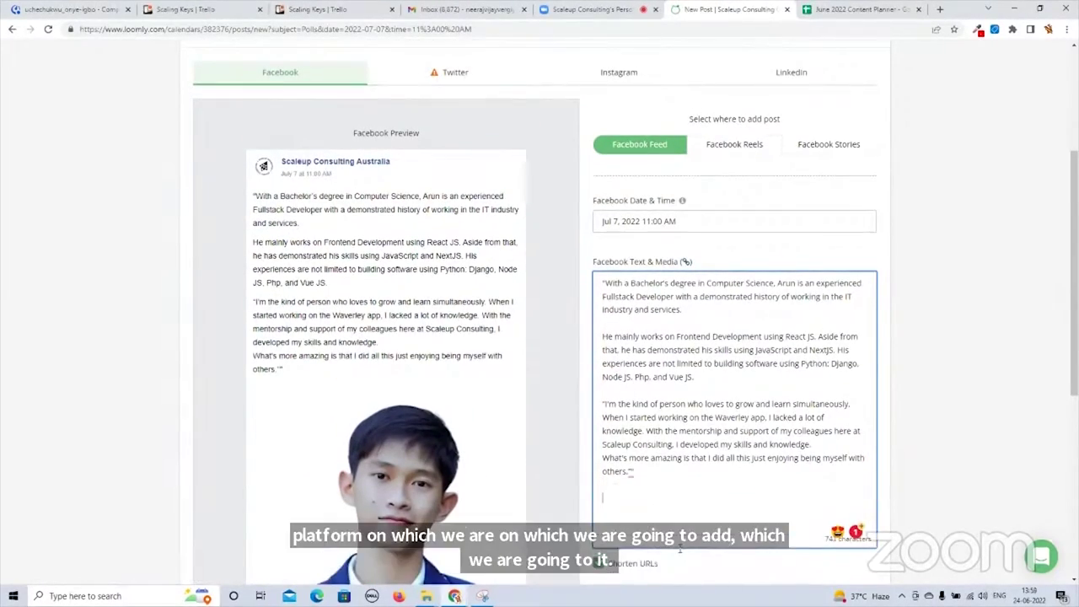
pyautogui.hotkey('ctrl', 'v')
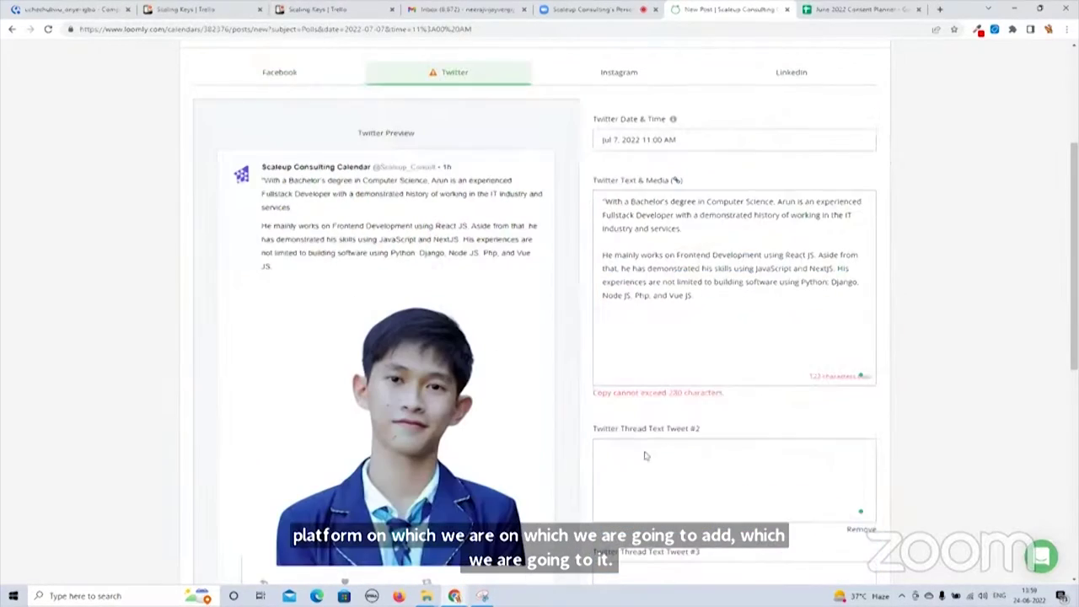
# Paste the hashtags into Tweet #2, keeping only those up to #employeeappreciation.
pyautogui.click(643, 465)
pyautogui.hotkey('ctrl', 'v')
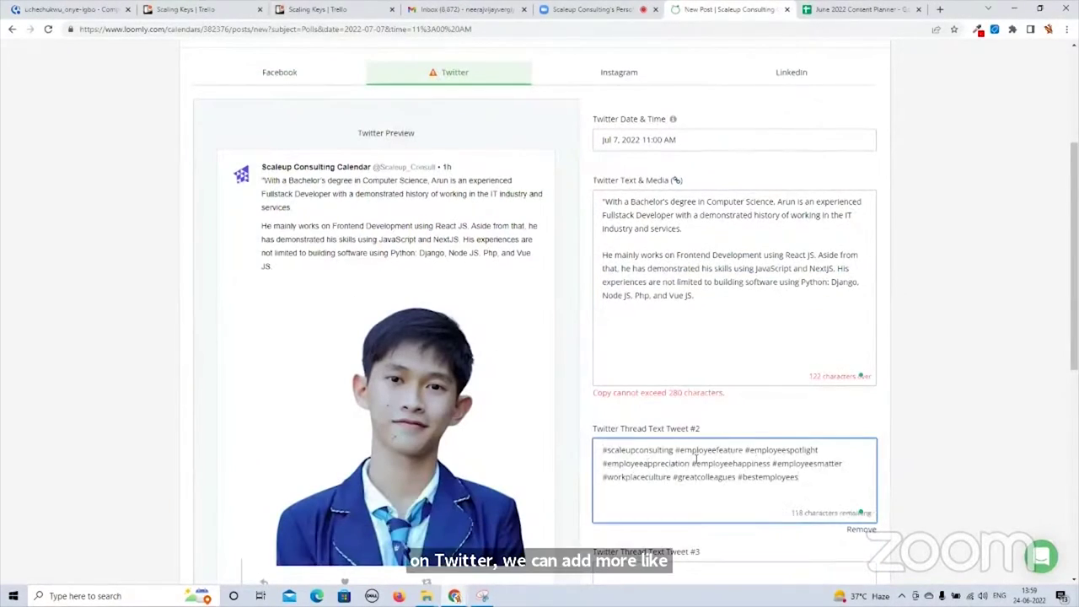
pyautogui.moveTo(689, 463); pyautogui.dragTo(826, 485)
pyautogui.press('BackSpace')
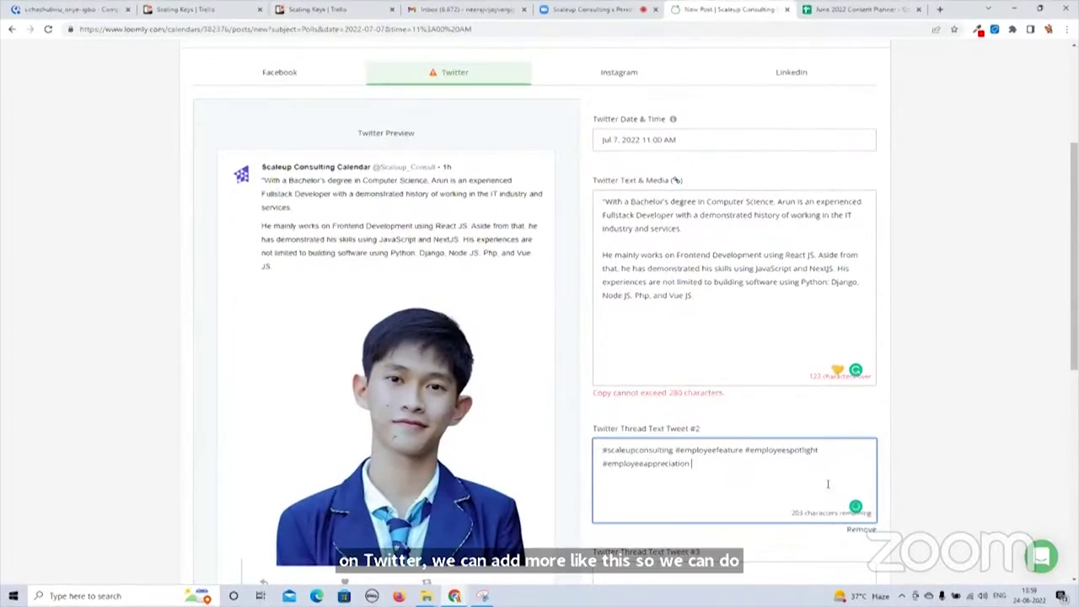
pyautogui.tripleClick(694, 461)
# Paste the hashtags into the Instagram first comment and the LinkedIn text.
pyautogui.click(627, 74)
pyautogui.scroll(-5, 688, 389)
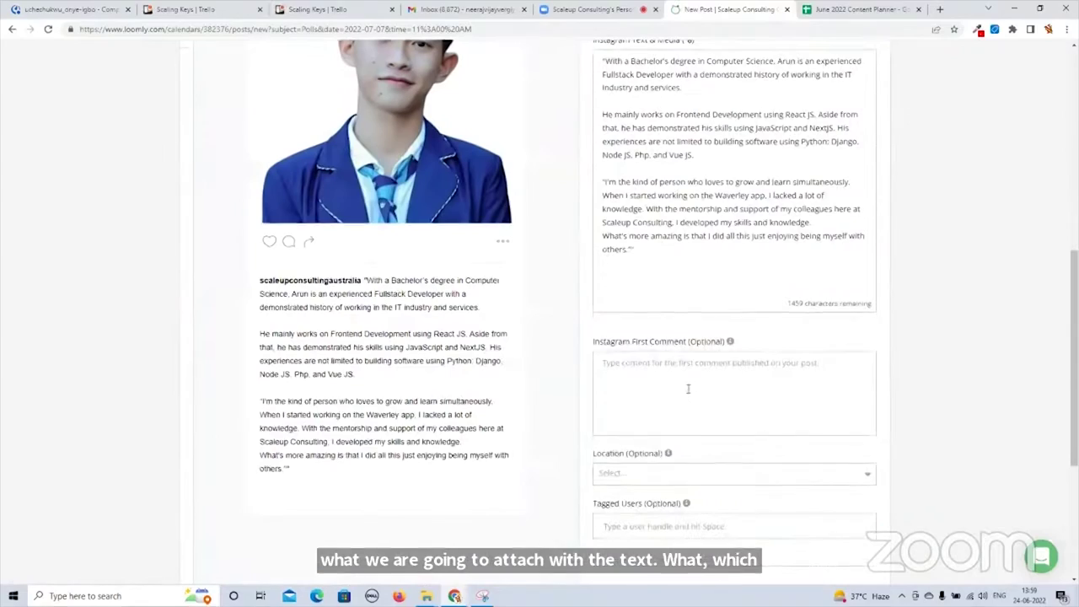
pyautogui.click(688, 388)
pyautogui.hotkey('ctrl', 'v')
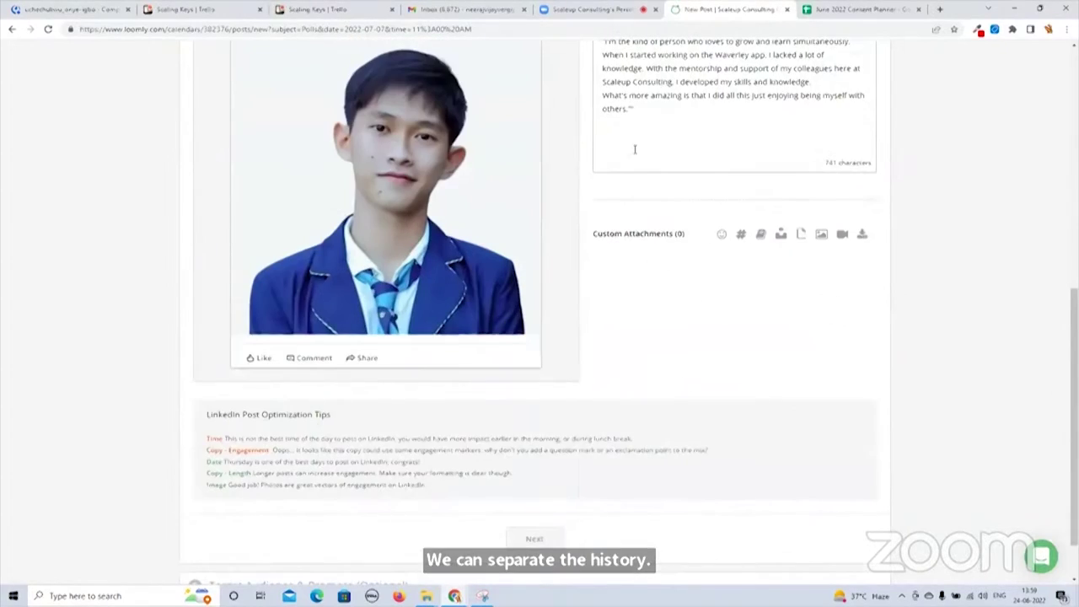
pyautogui.click(635, 149)
pyautogui.hotkey('ctrl', 'v')
pyautogui.moveTo(680, 192); pyautogui.dragTo(813, 219)
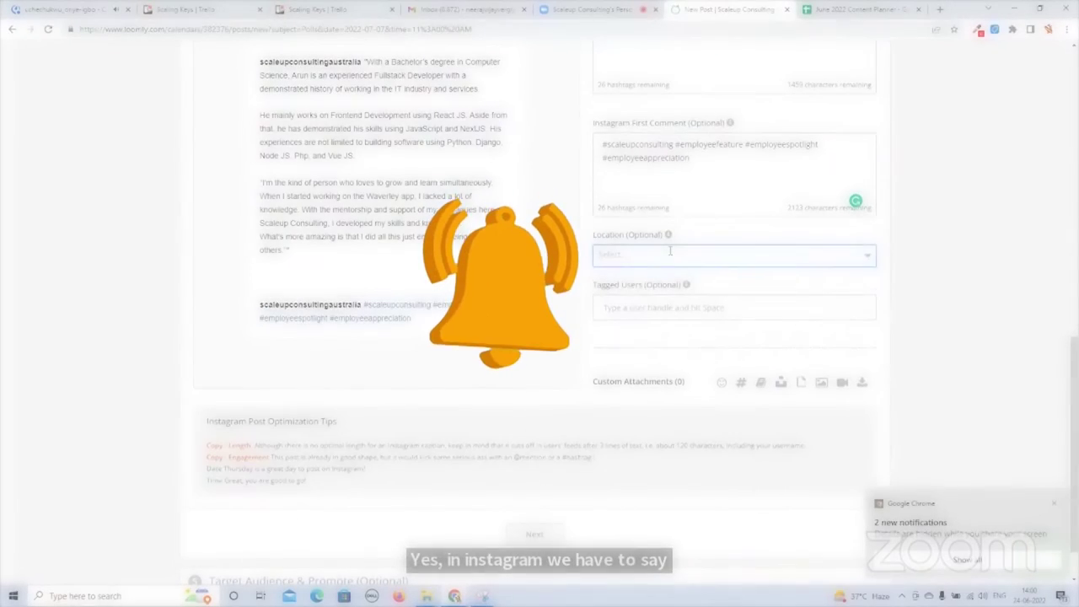
# Set the Instagram location to 'Sydney, Australia' by searching 'sydney'.
pyautogui.write('sydneyt')
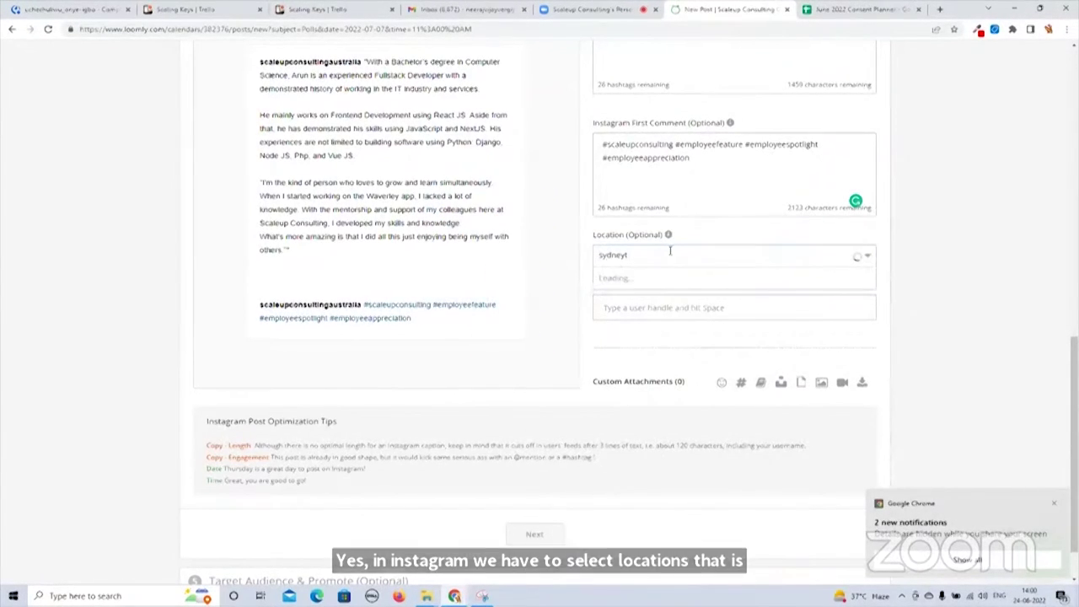
pyautogui.press('BackSpace')
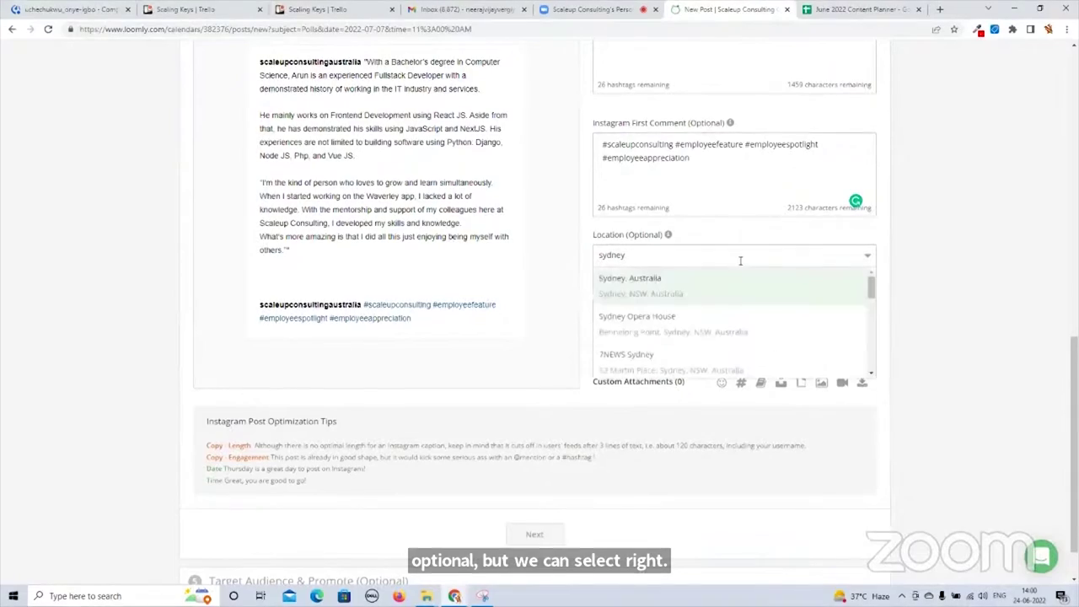
pyautogui.click(683, 285)
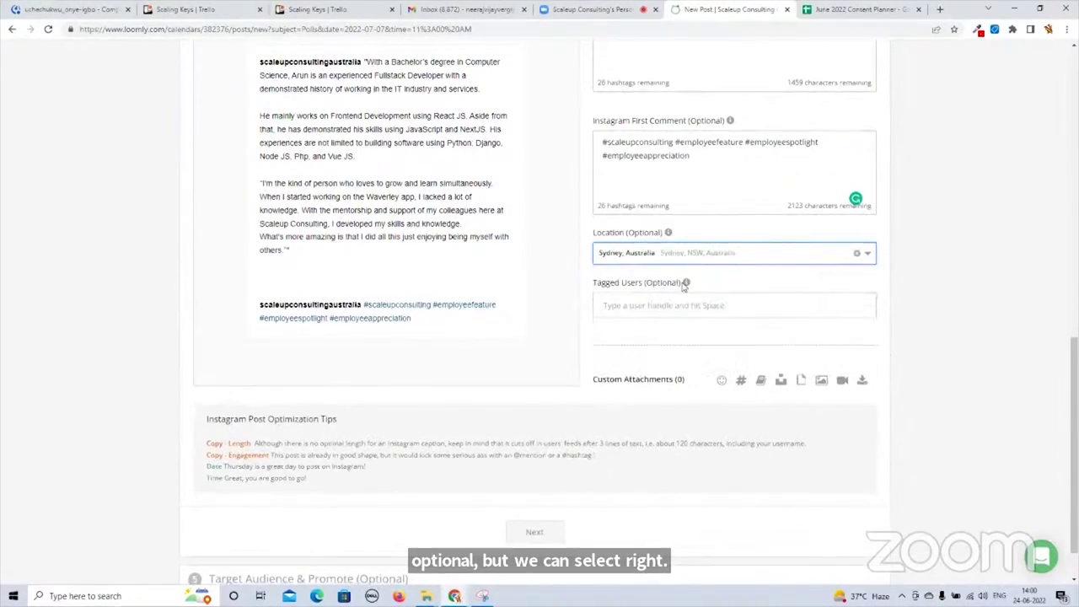
pyautogui.scroll(2, 746, 283)
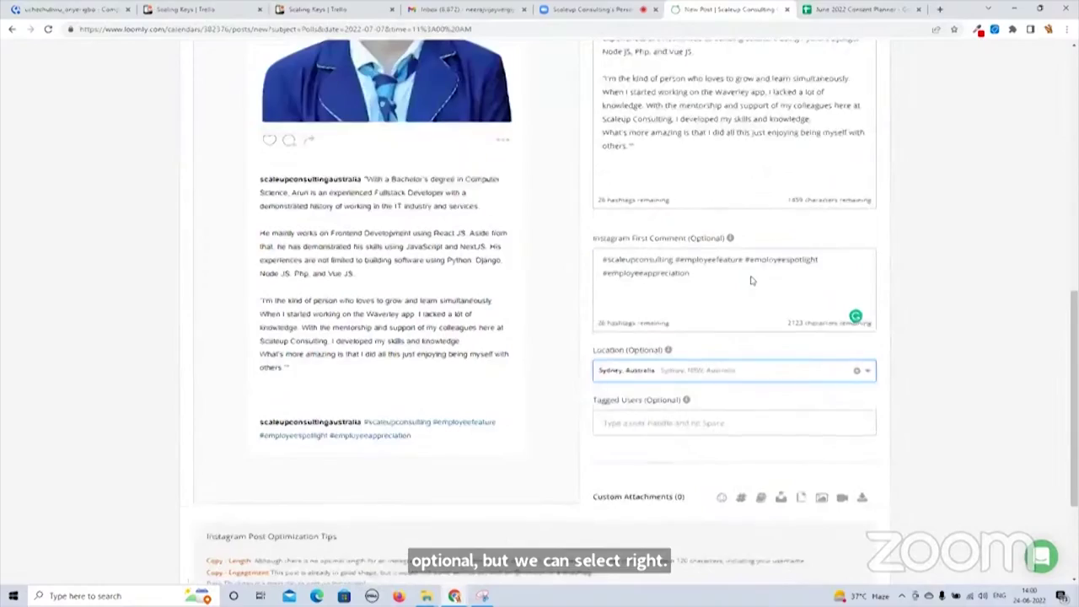
pyautogui.scroll(2, 752, 280)
pyautogui.scroll(5, 752, 281)
# Review the LinkedIn and Twitter versions, then advance to Target Audience.
pyautogui.click(750, 287)
pyautogui.scroll(-3, 750, 286)
pyautogui.scroll(-5, 624, 348)
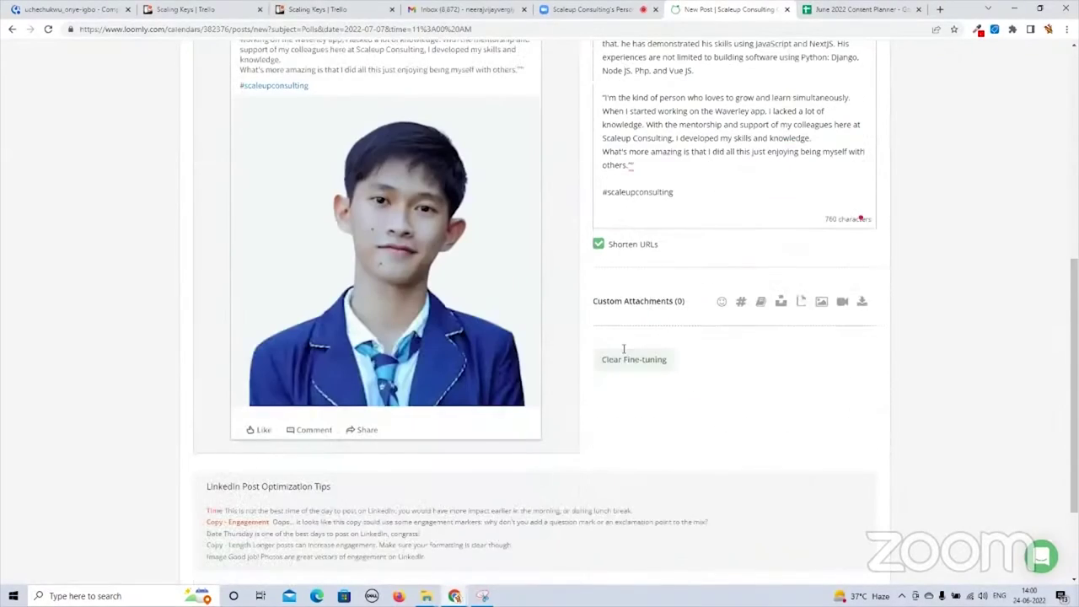
pyautogui.scroll(5, 649, 319)
pyautogui.click(447, 200)
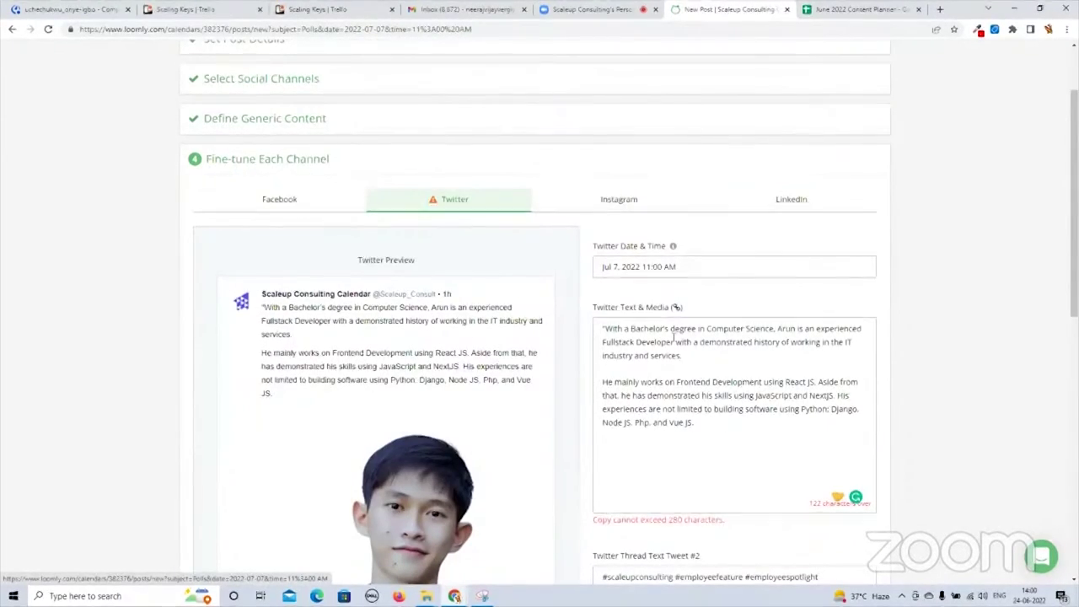
pyautogui.click(783, 200)
pyautogui.scroll(-5, 646, 295)
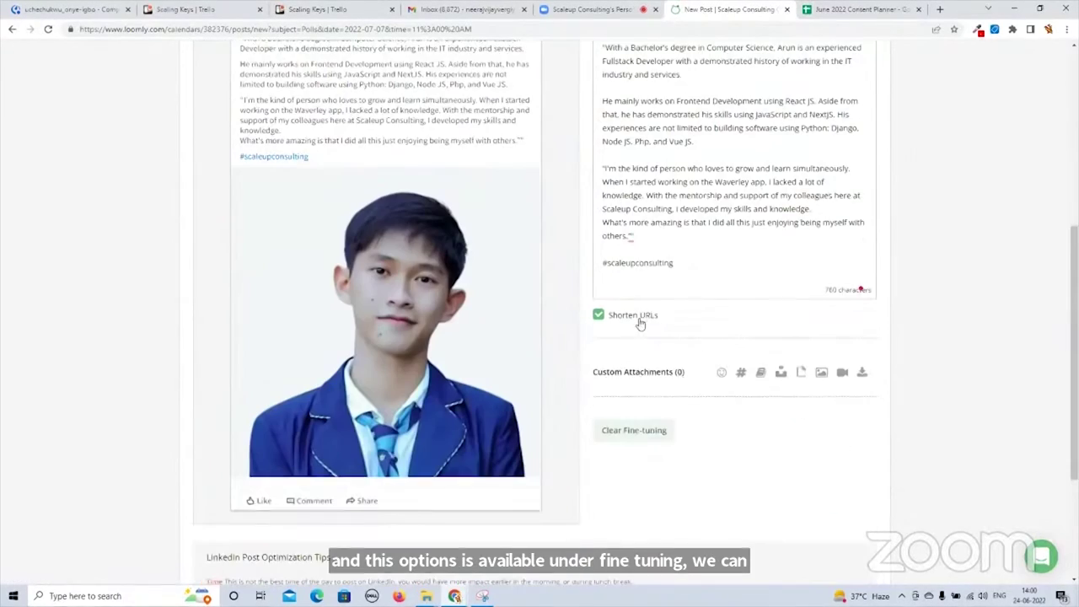
pyautogui.scroll(-3, 689, 433)
pyautogui.scroll(-2, 631, 239)
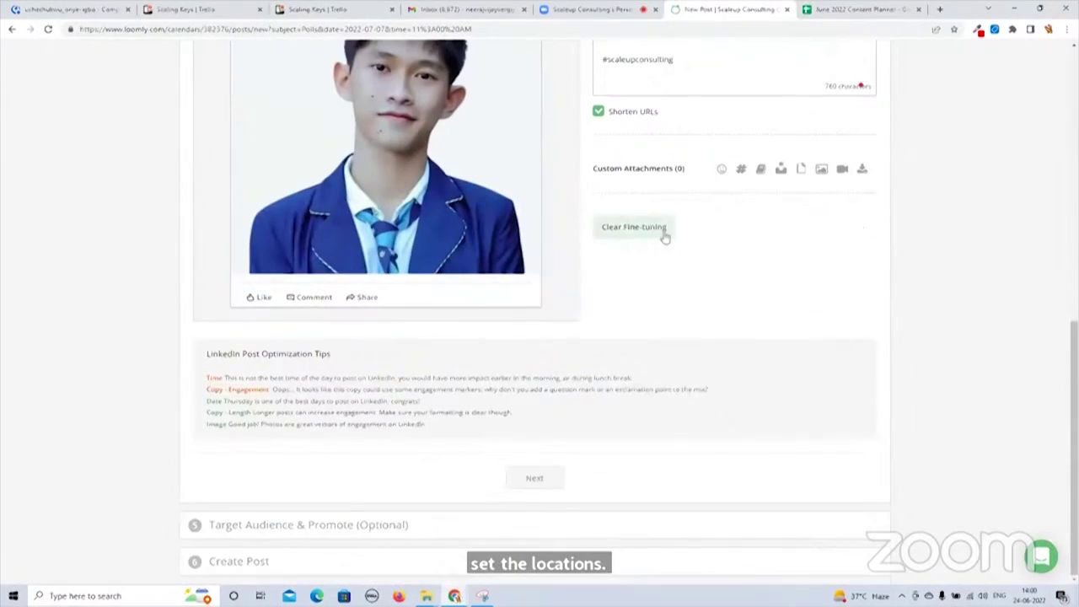
pyautogui.click(536, 479)
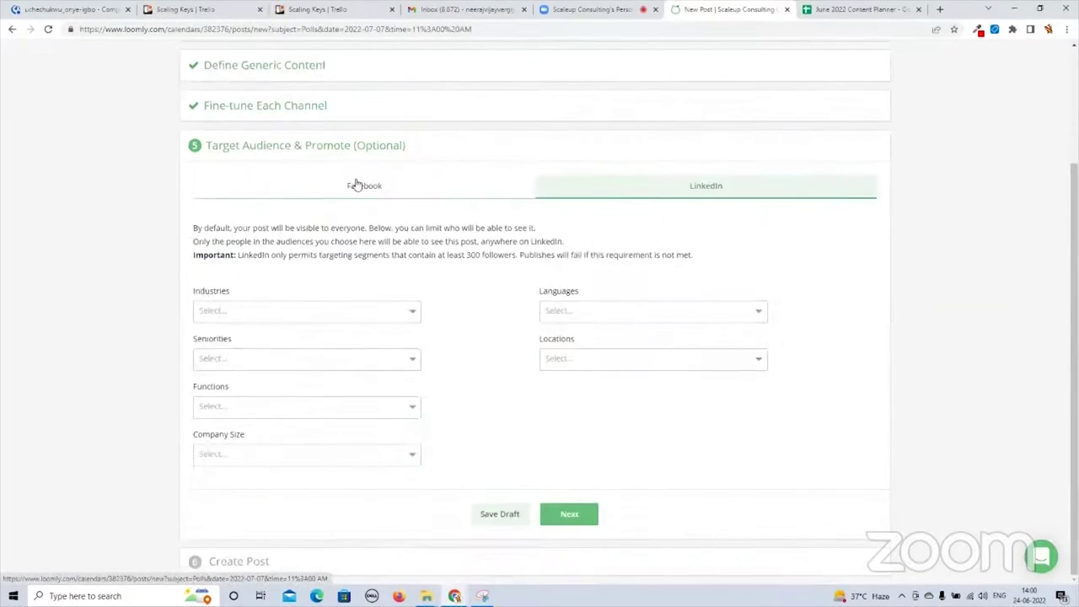
pyautogui.click(359, 184)
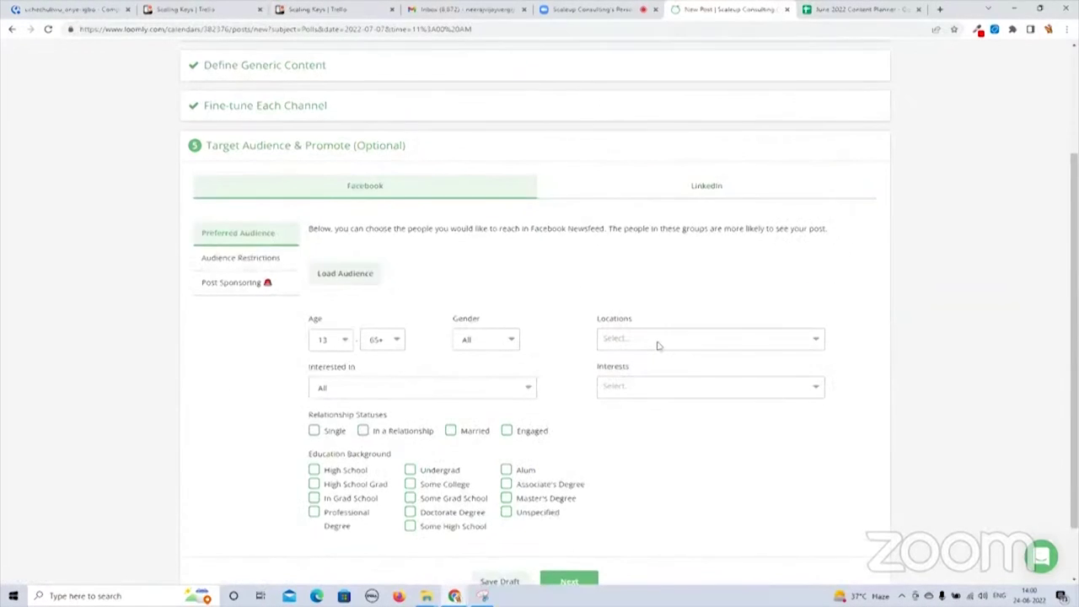
pyautogui.click(716, 183)
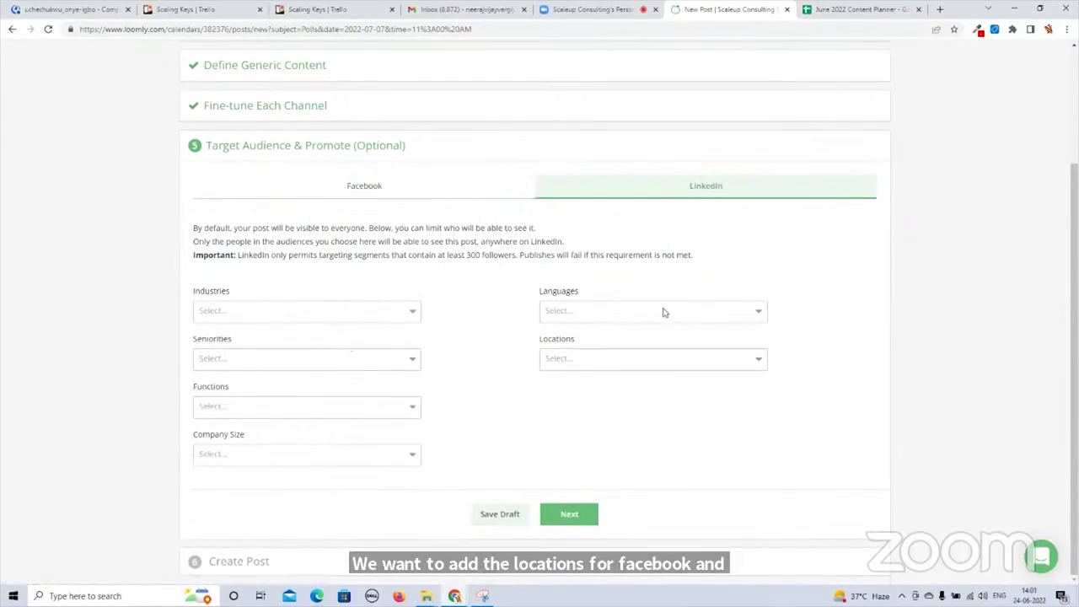
pyautogui.click(361, 185)
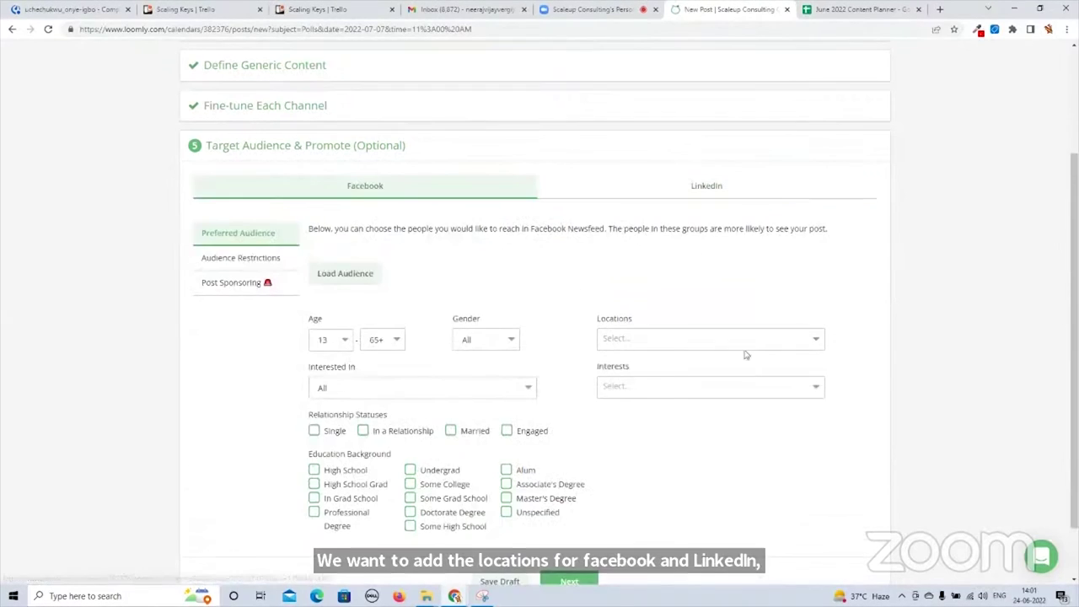
pyautogui.click(682, 180)
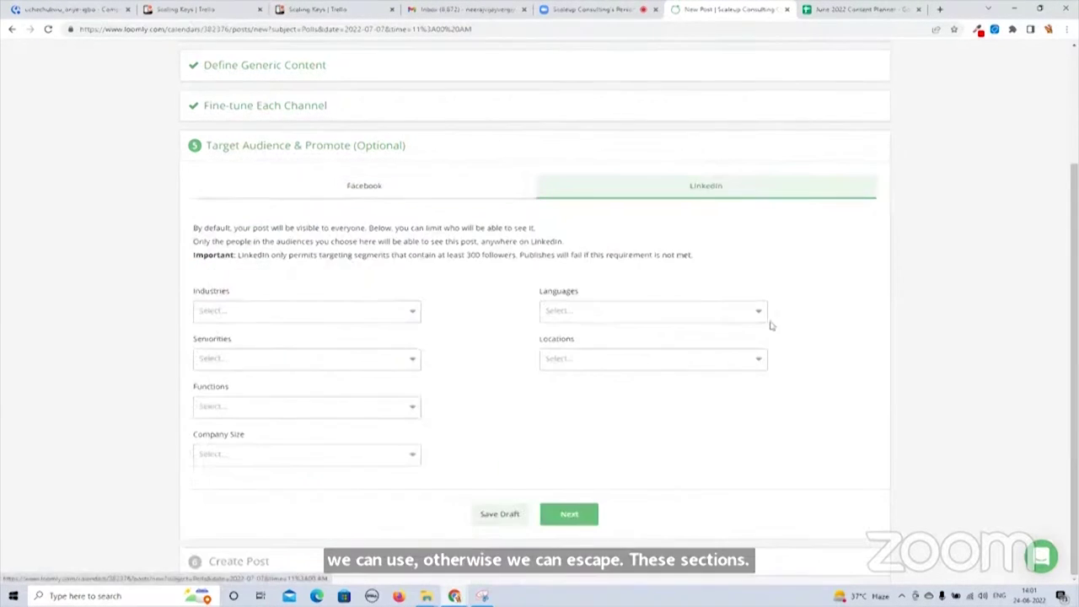
# Skip audience targeting and review the Polls post in the Create Post step.
pyautogui.click(569, 514)
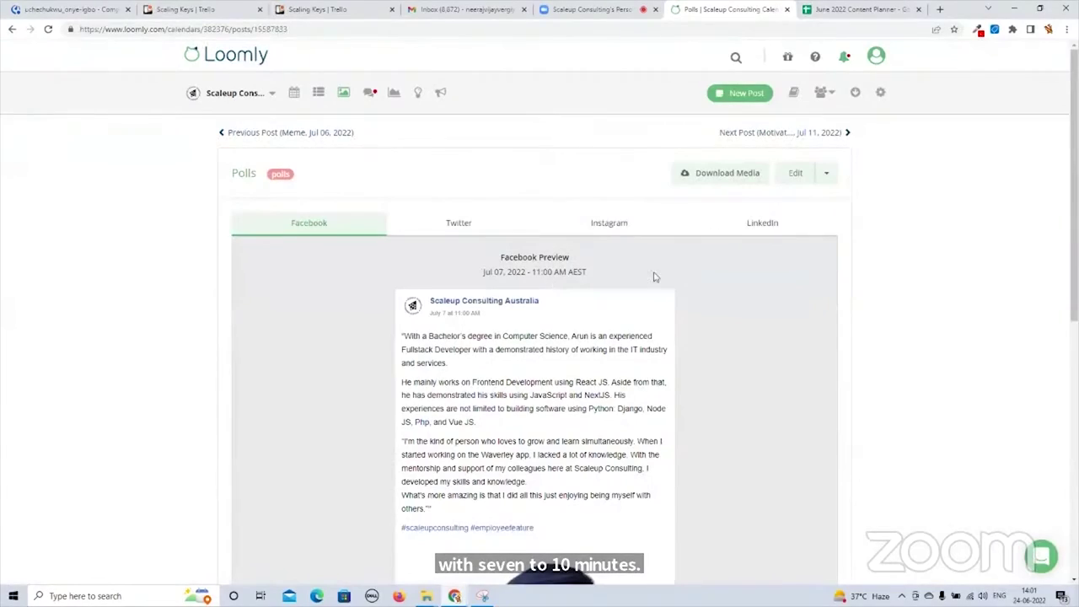
pyautogui.scroll(-2, 705, 296)
pyautogui.scroll(-4, 705, 296)
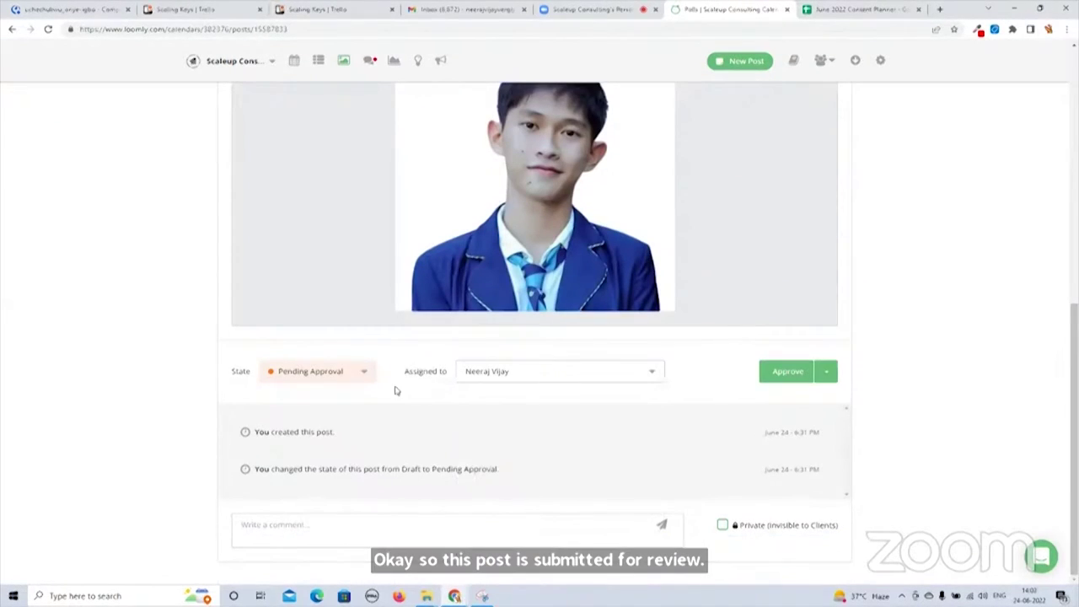
pyautogui.scroll(3, 591, 368)
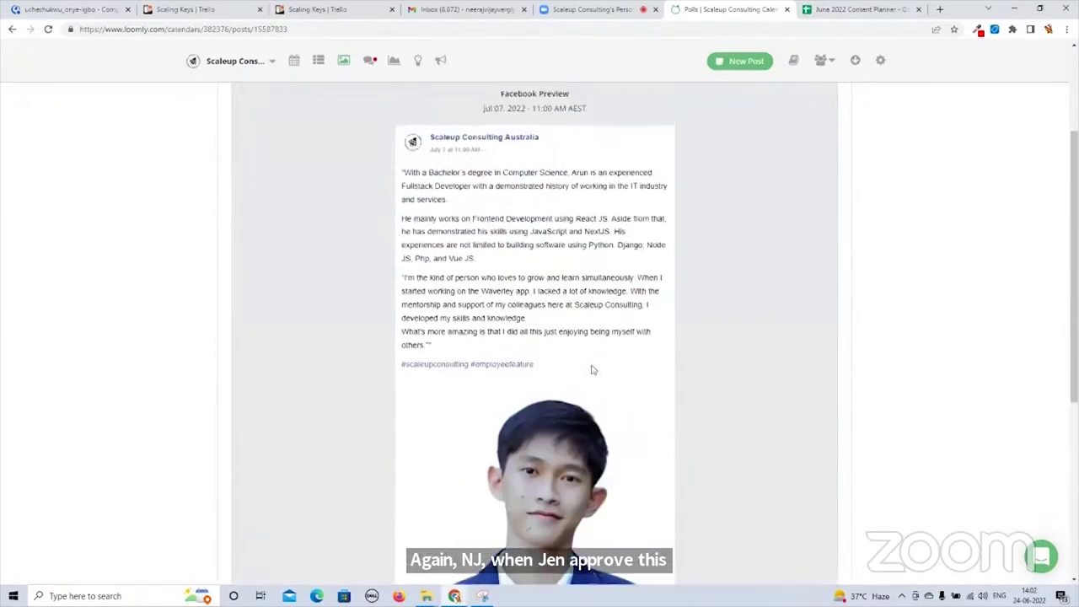
pyautogui.scroll(3, 592, 369)
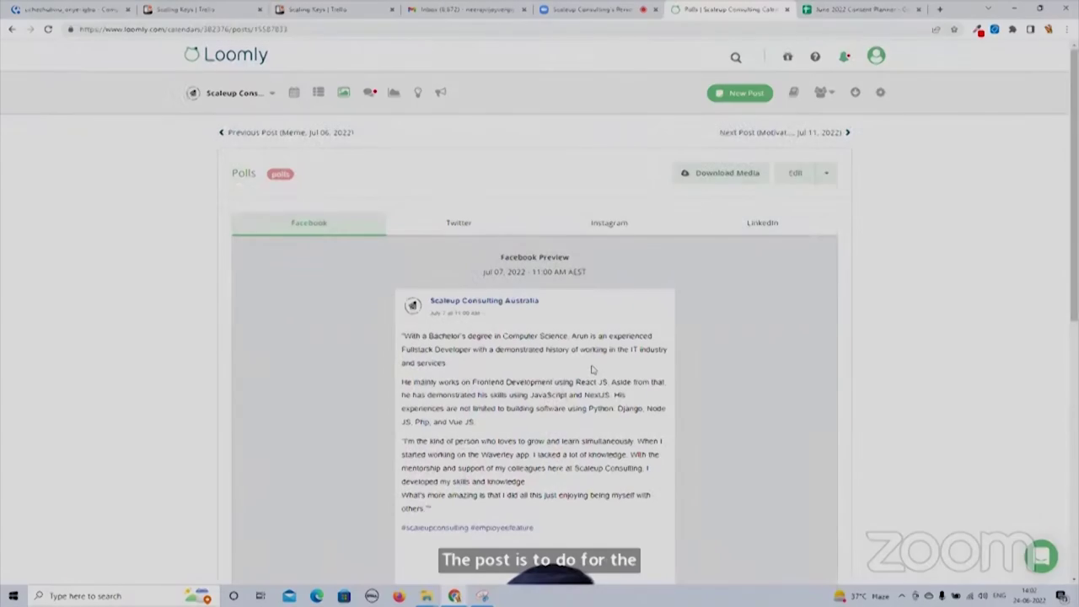